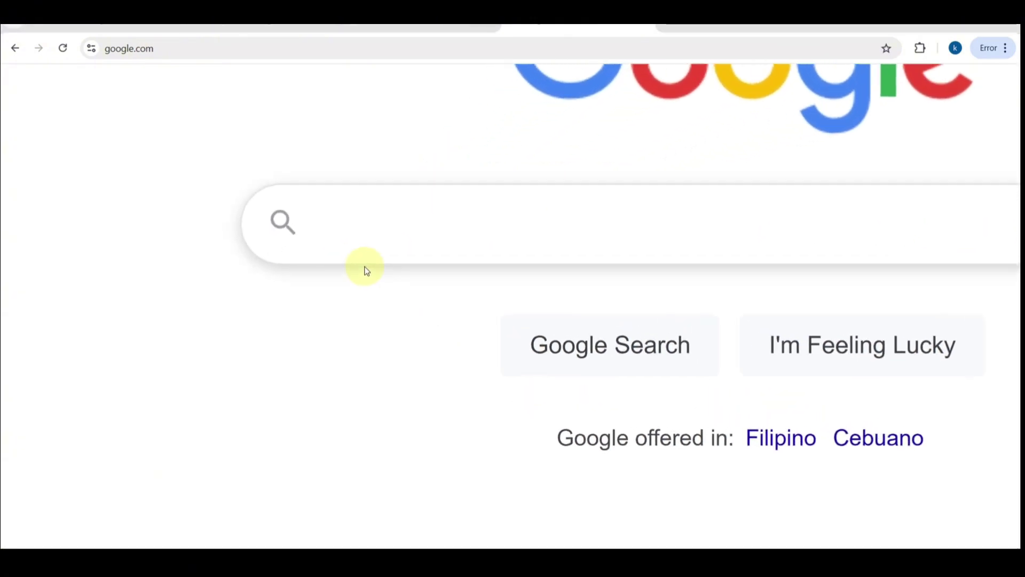
# Search Google for "click up".
pyautogui.write('lick ')
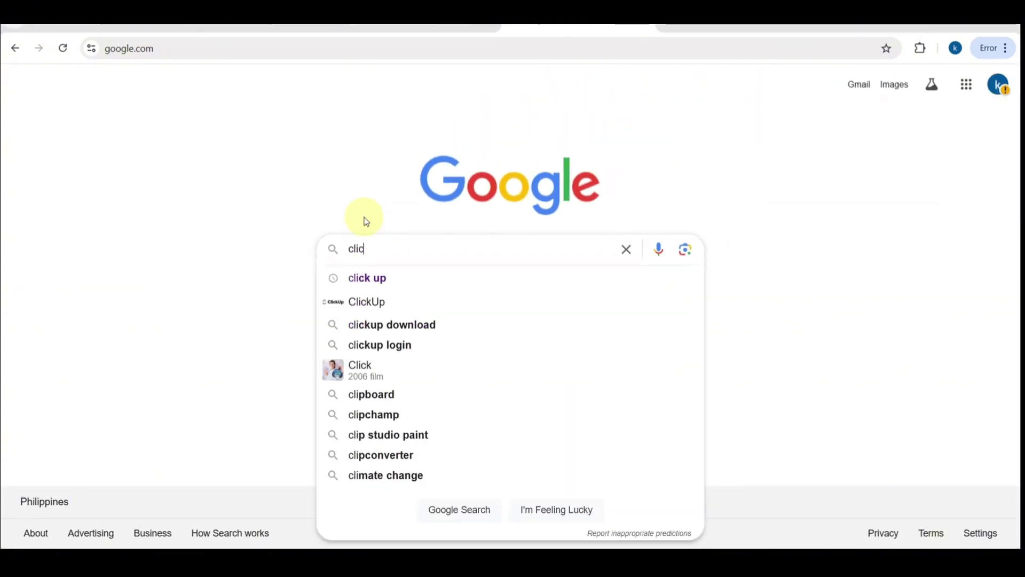
pyautogui.write('up')
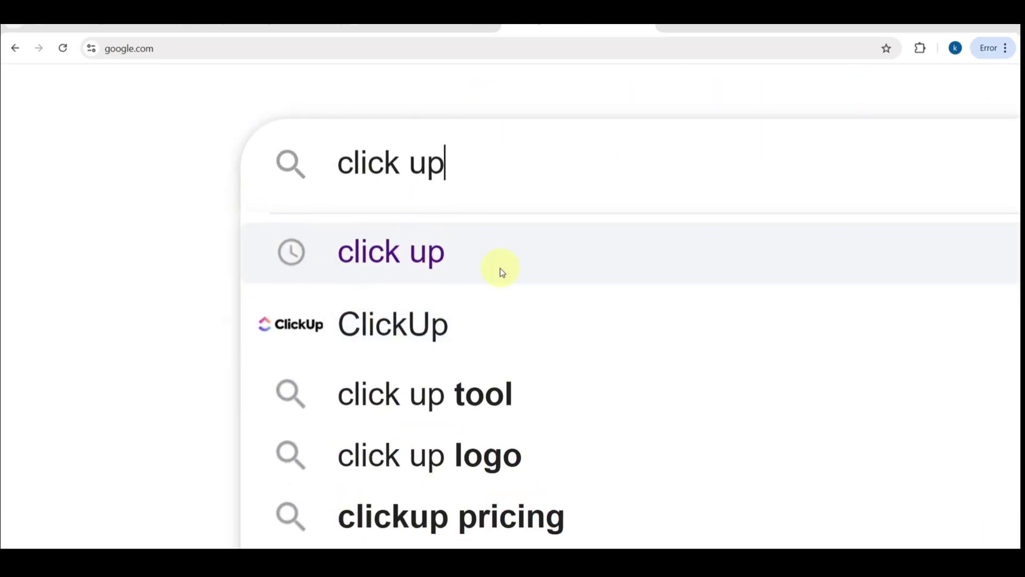
pyautogui.click(389, 274)
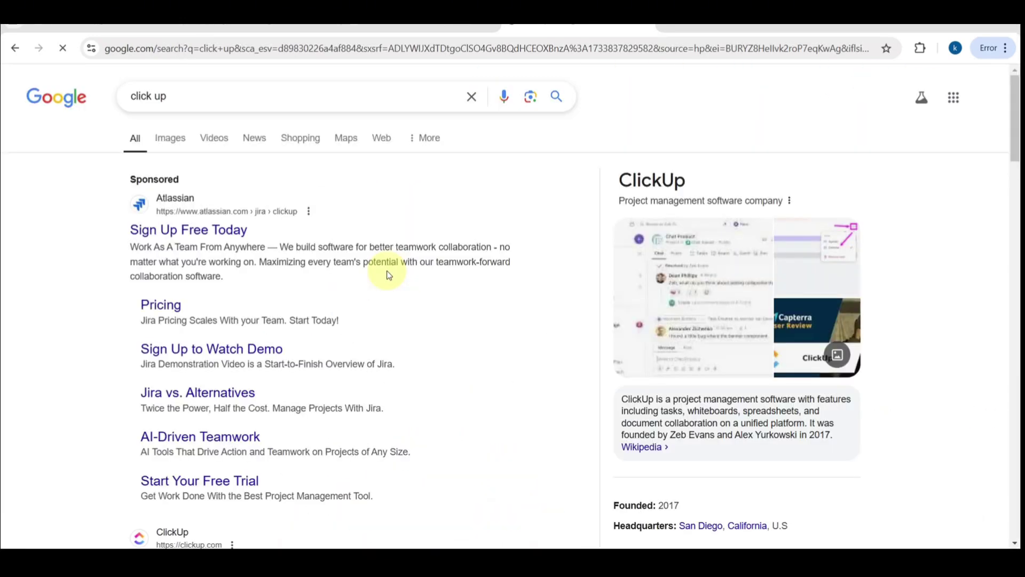
# Open the official ClickUp website from the search results and dismiss the automatic redirect notice.
pyautogui.scroll(-5, 171, 259)
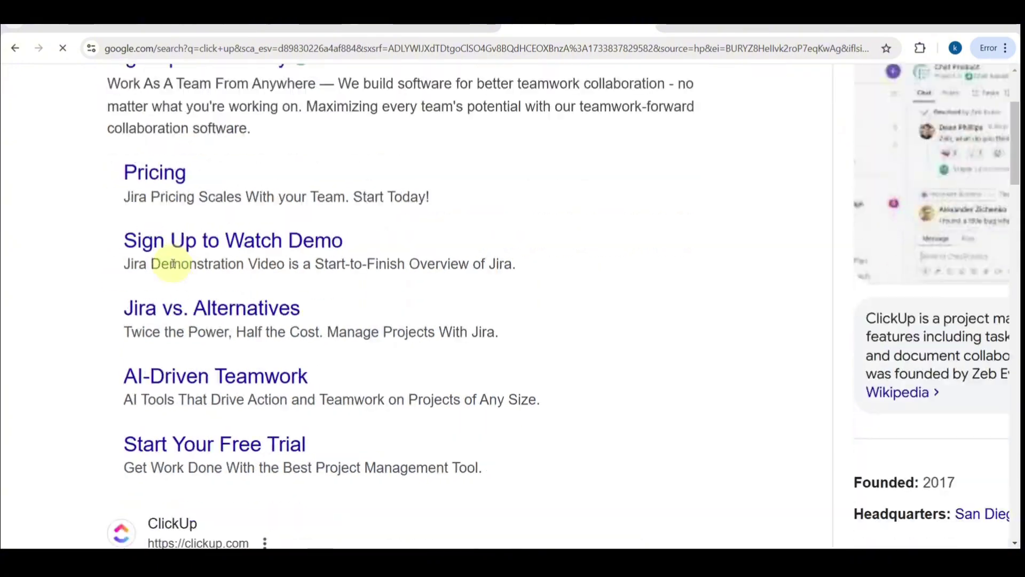
pyautogui.scroll(-5, 174, 268)
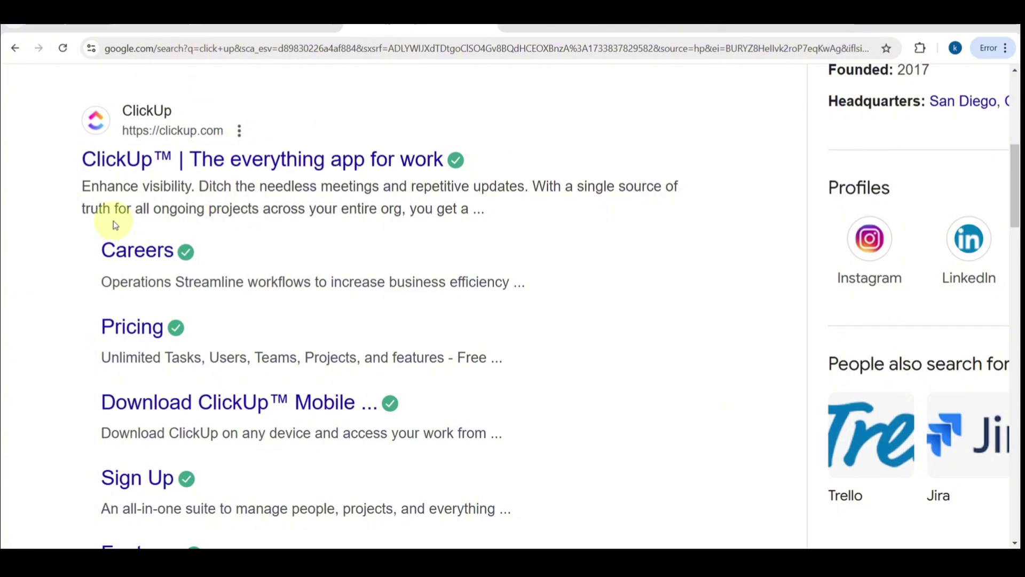
pyautogui.click(295, 164)
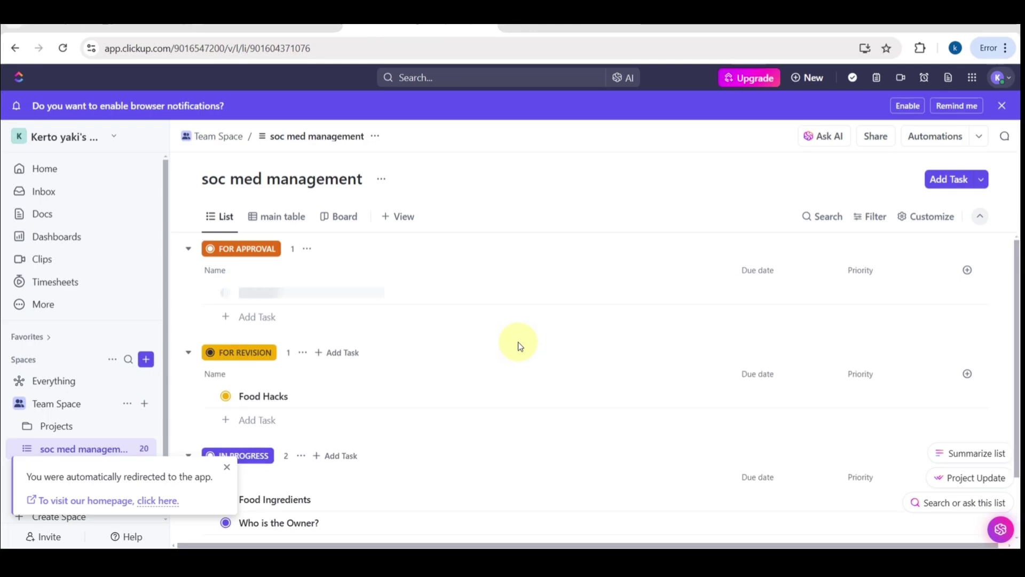
pyautogui.click(227, 467)
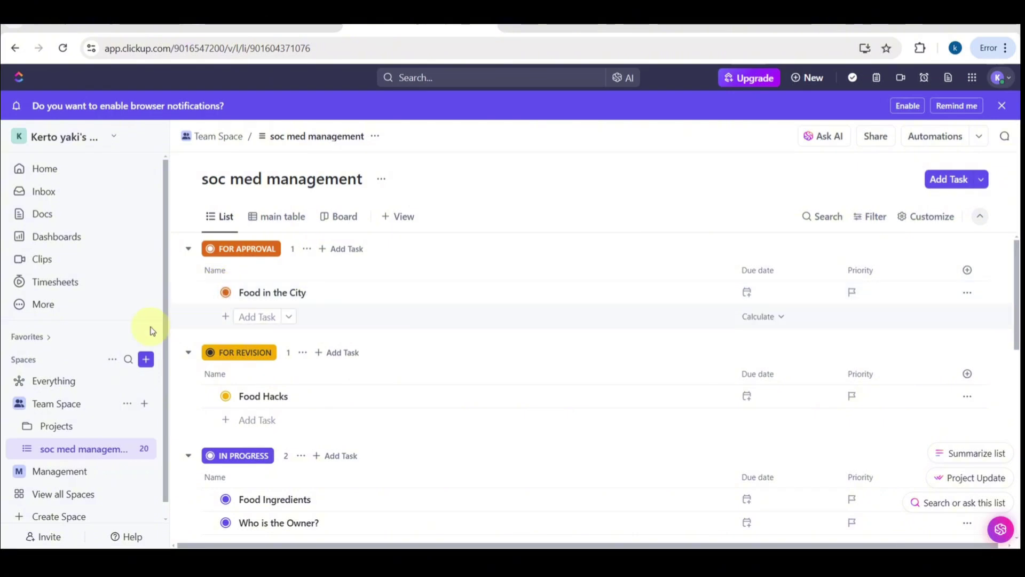
# Start creating a new space in the workspace and name it "Marketing Agency".
pyautogui.scroll(-1, 69, 420)
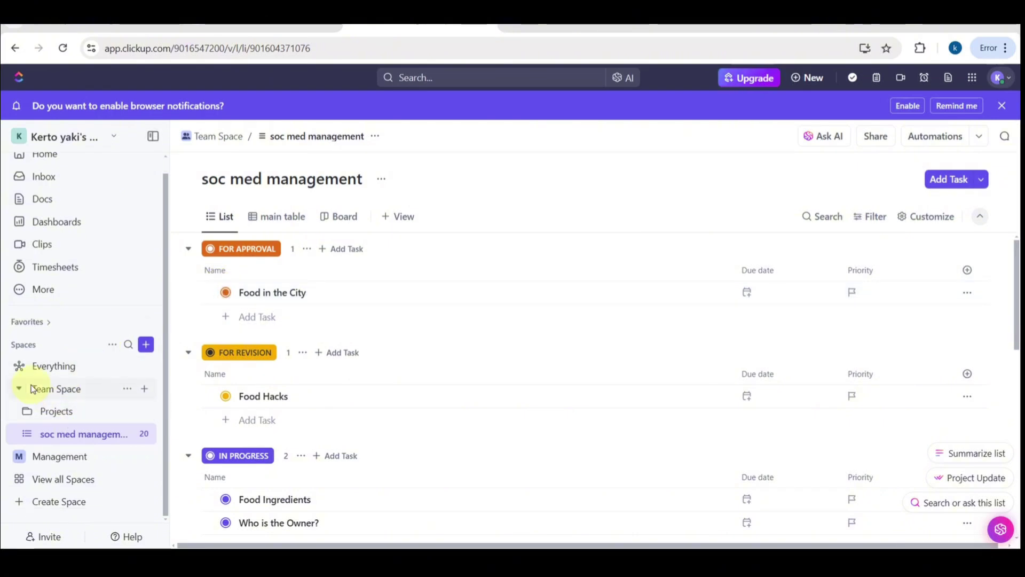
pyautogui.scroll(-2, 31, 384)
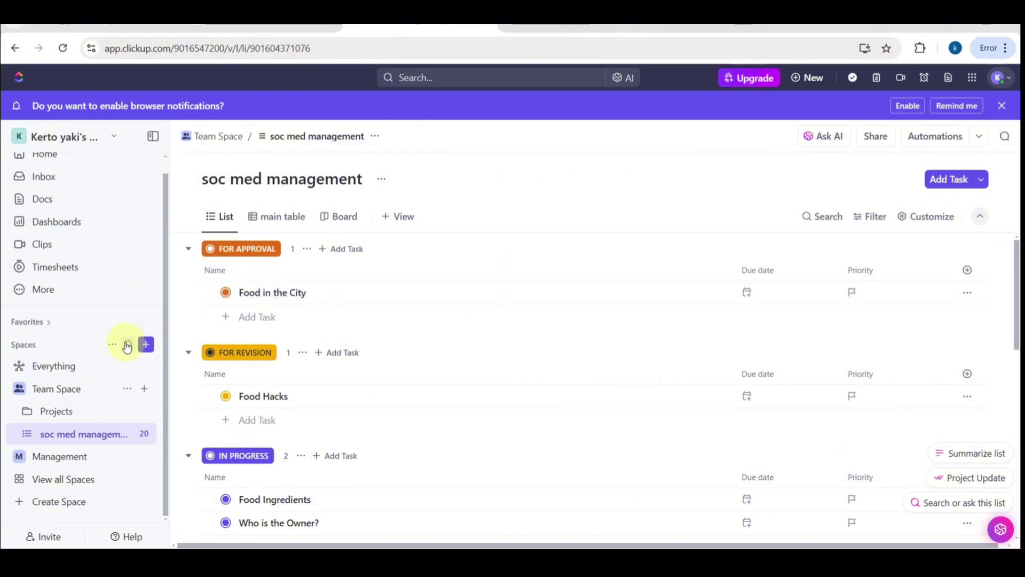
pyautogui.click(148, 348)
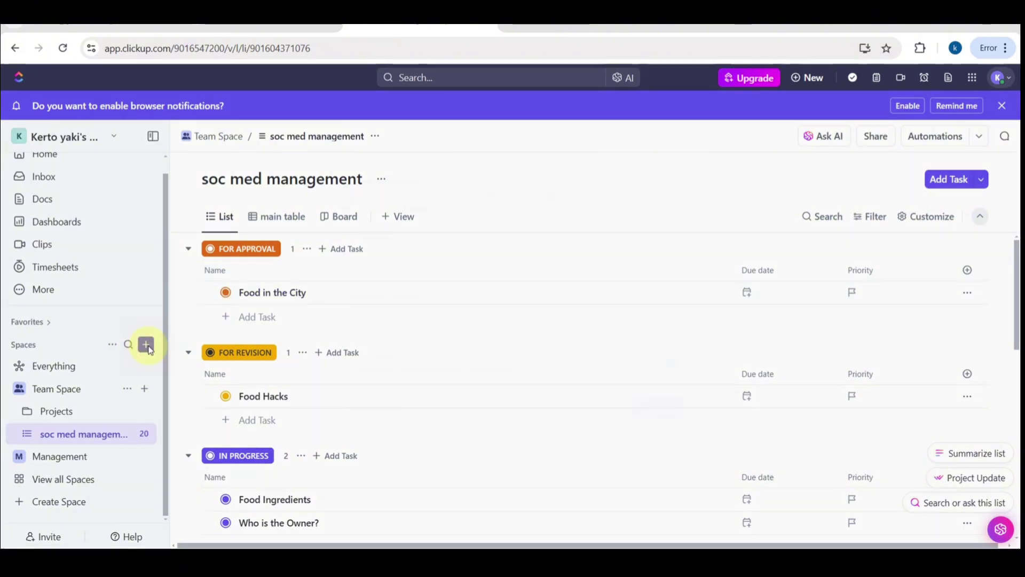
pyautogui.click(147, 348)
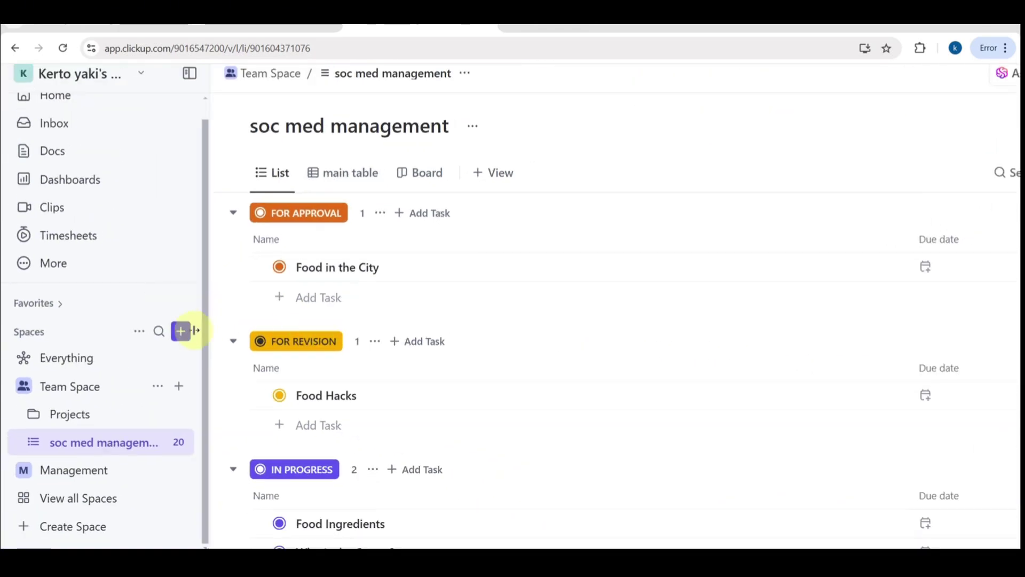
pyautogui.click(181, 332)
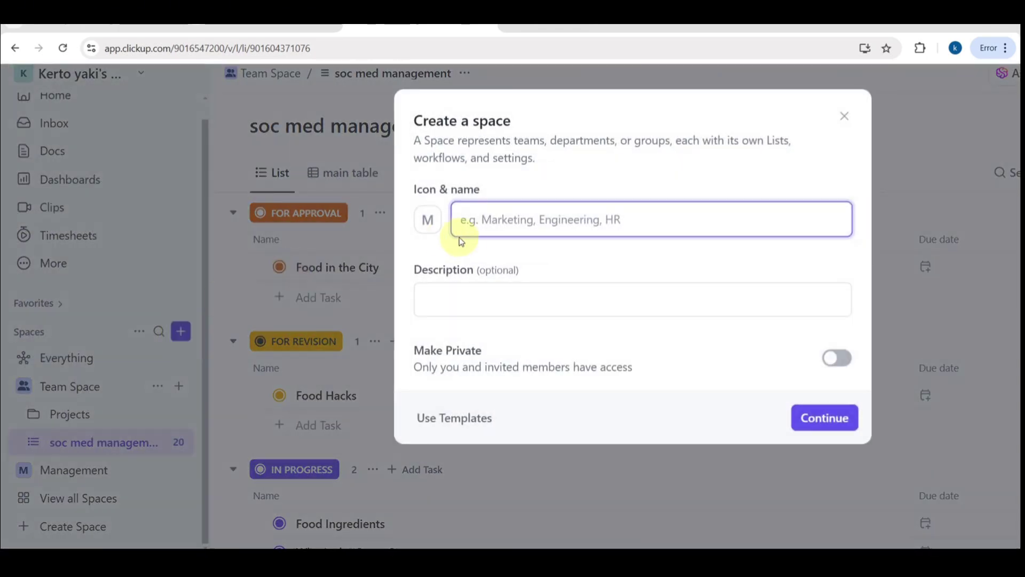
pyautogui.click(512, 226)
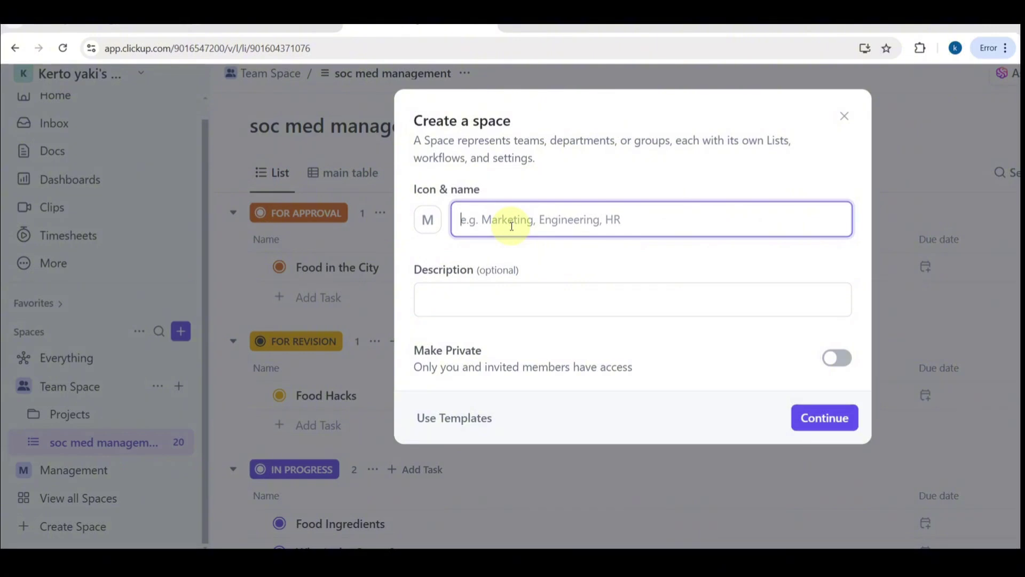
pyautogui.write('MA')
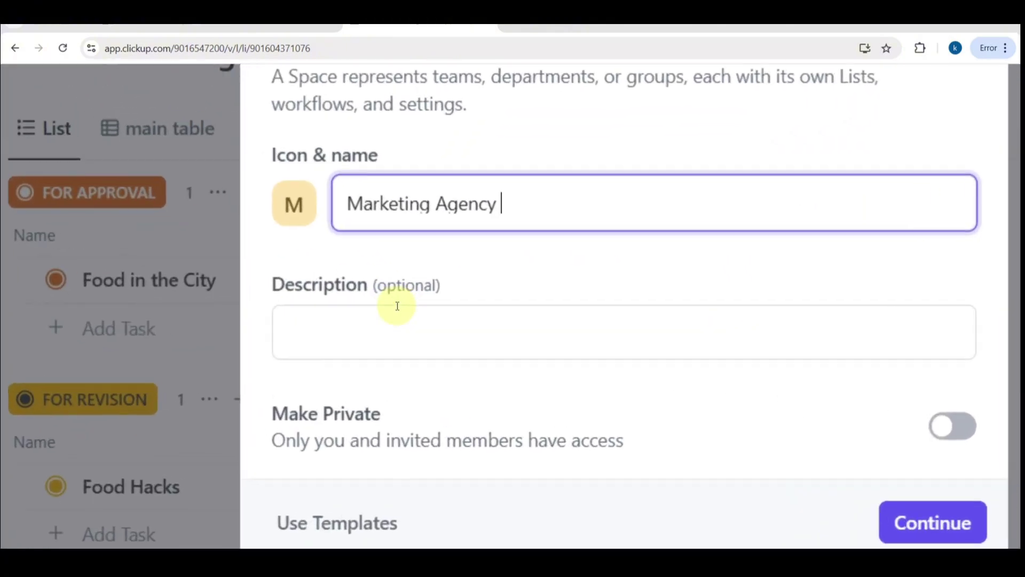
# Paste the marketing agency text as the space's description, and switch Make Private on and back off.
pyautogui.click(337, 328)
pyautogui.hotkey('ctrl', 'v')
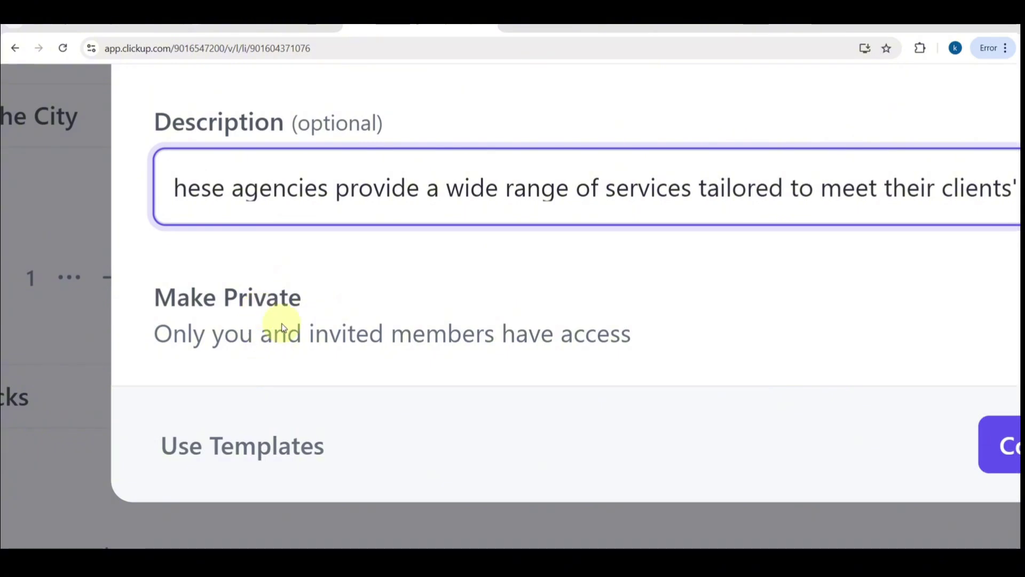
pyautogui.hscroll(3, 288, 336)
pyautogui.hscroll(1, 294, 335)
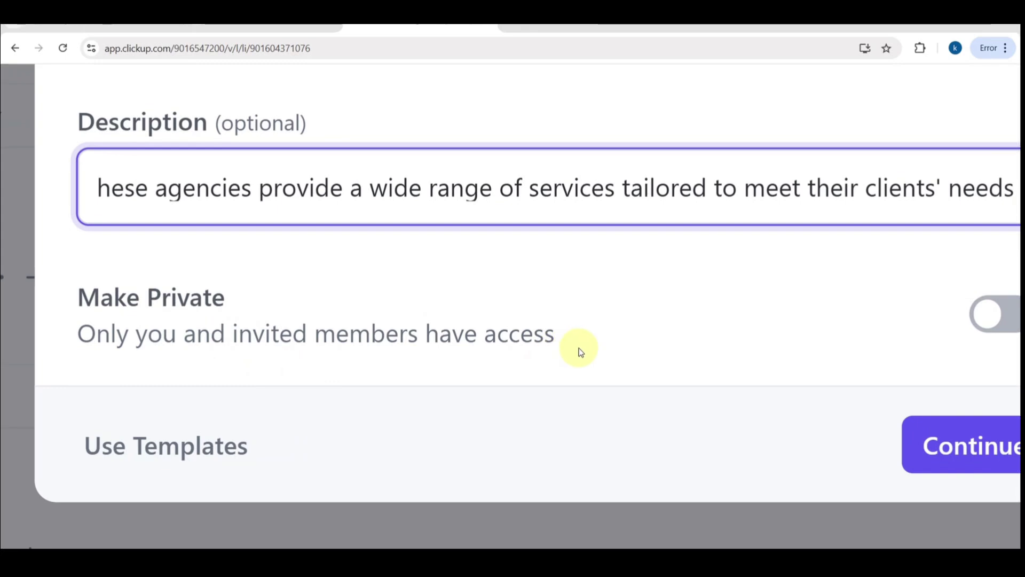
pyautogui.hscroll(2, 509, 348)
pyautogui.hotkey('ctrl', '-')
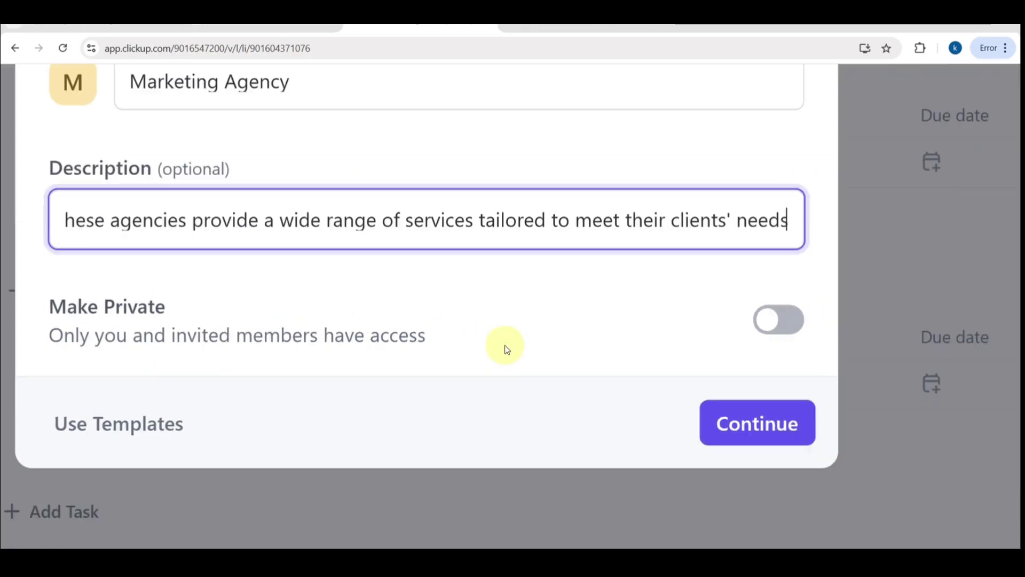
pyautogui.hotkey('ctrl', '0')
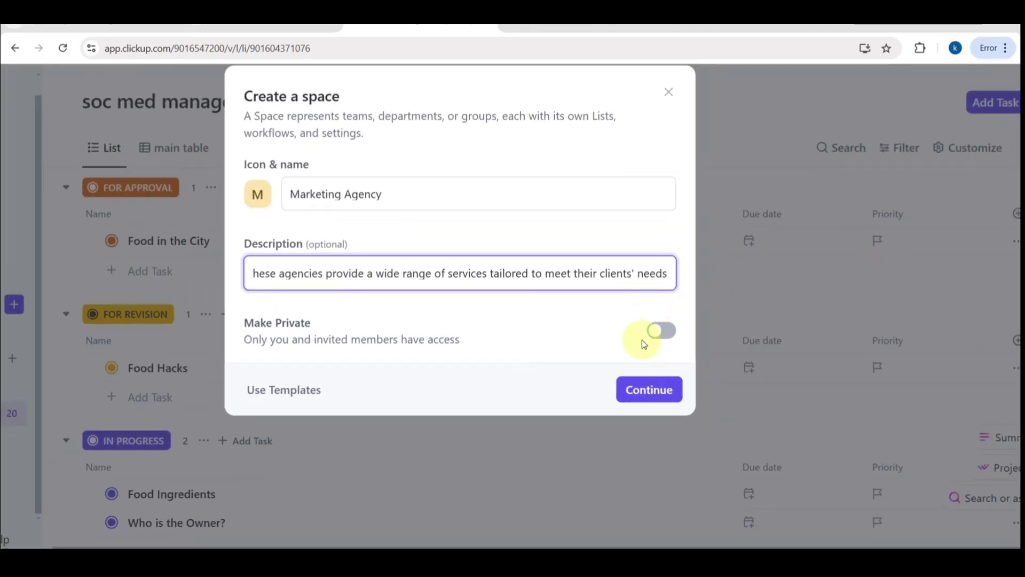
pyautogui.click(661, 331)
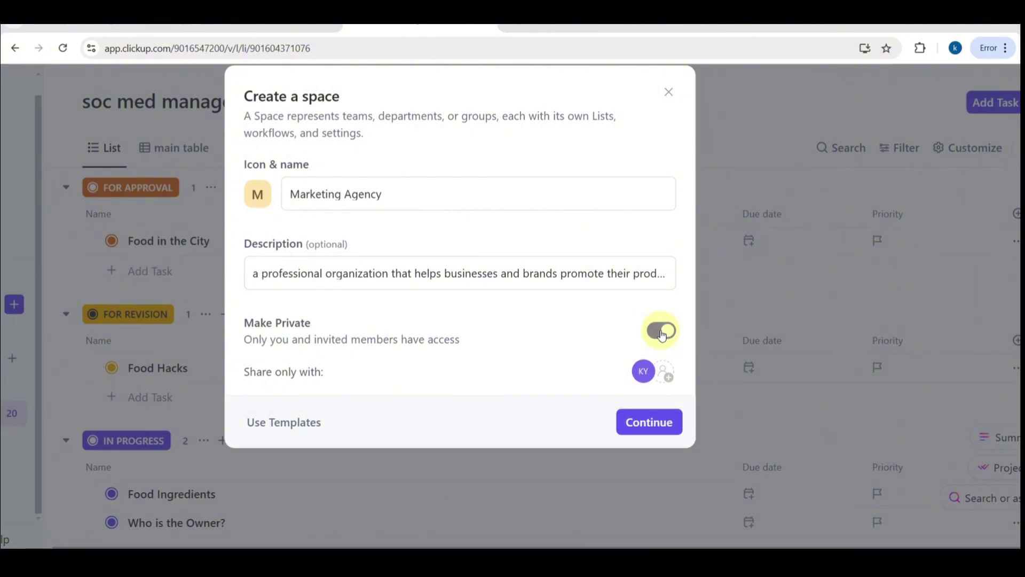
pyautogui.click(661, 331)
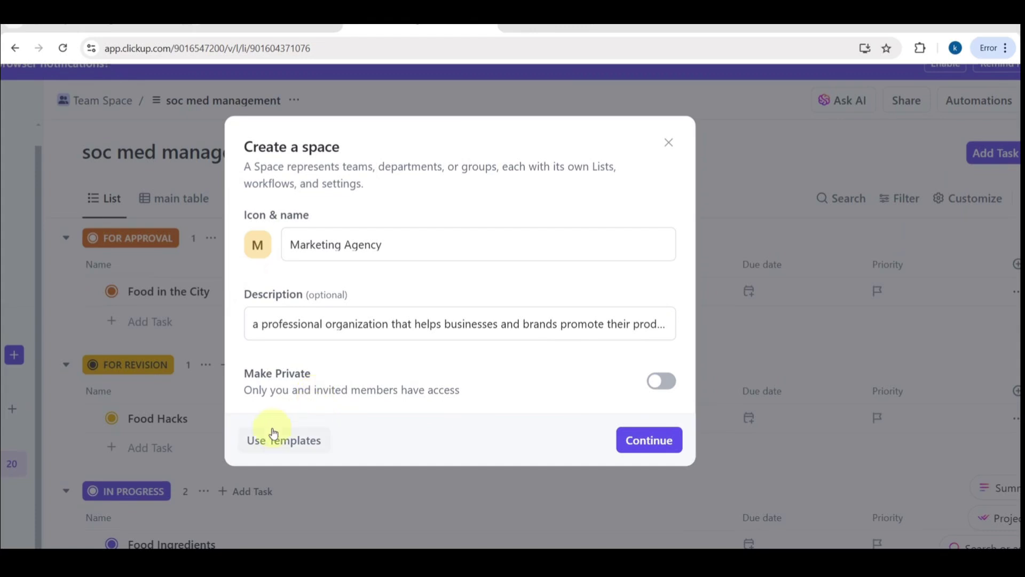
# Search the space templates for "marketing agency" and close the Template Center without applying one.
pyautogui.click(270, 440)
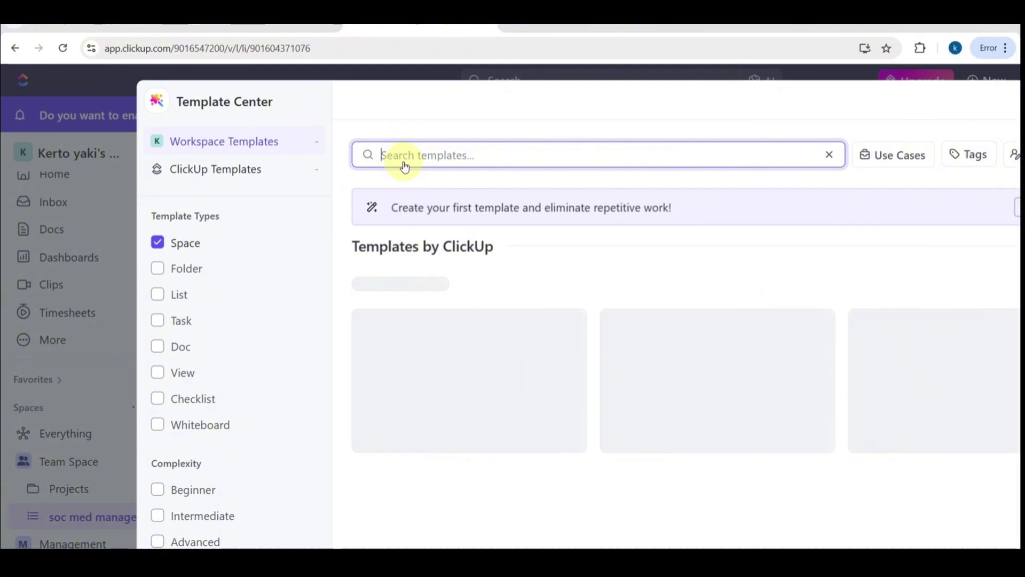
pyautogui.write('ma')
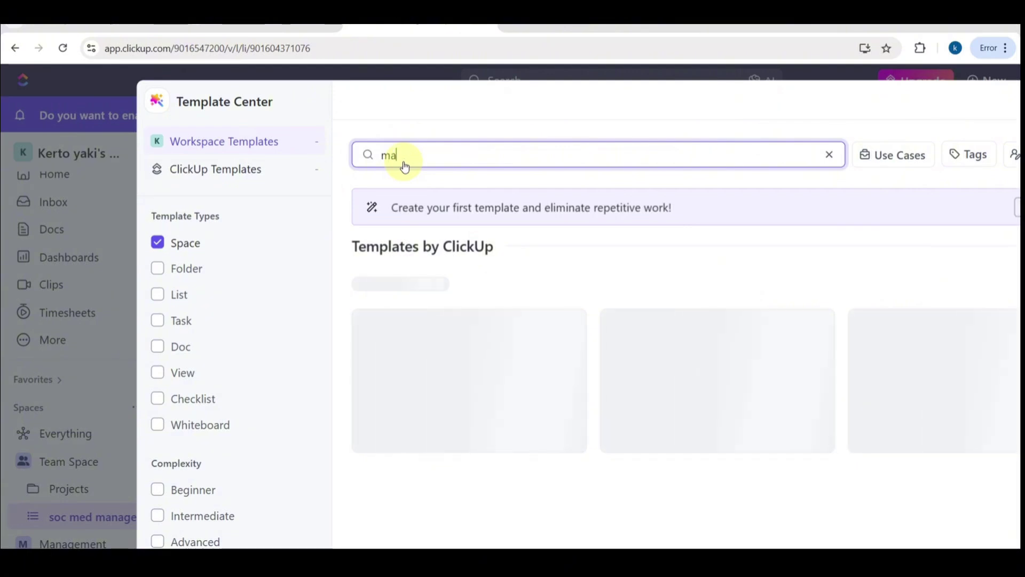
pyautogui.write('rketing')
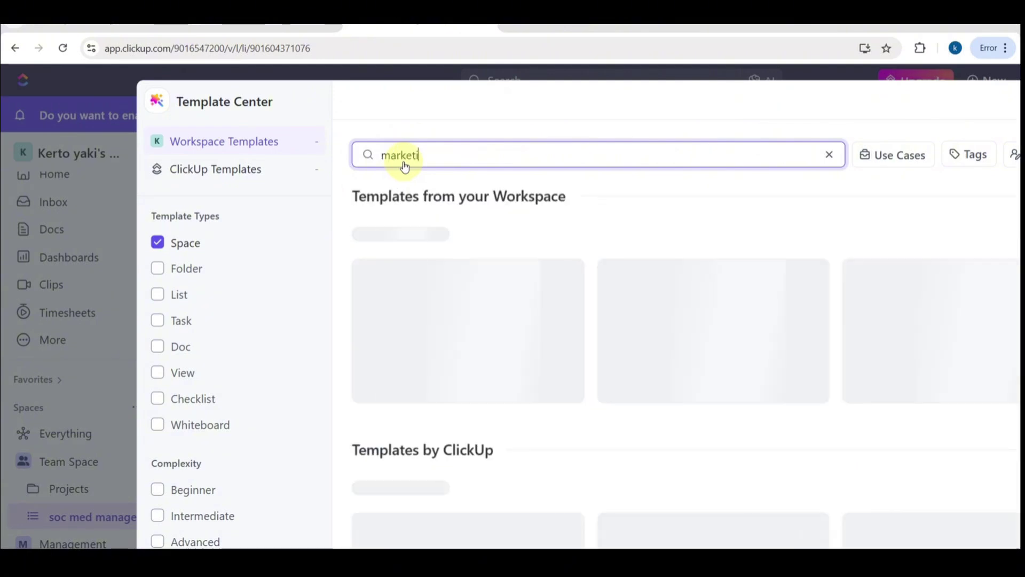
pyautogui.write('agency')
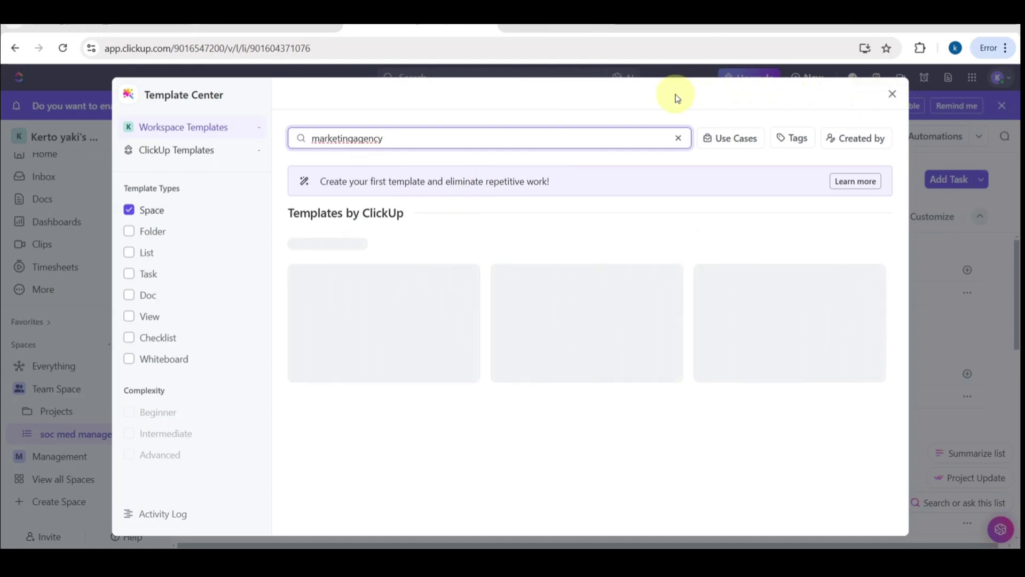
pyautogui.click(353, 138)
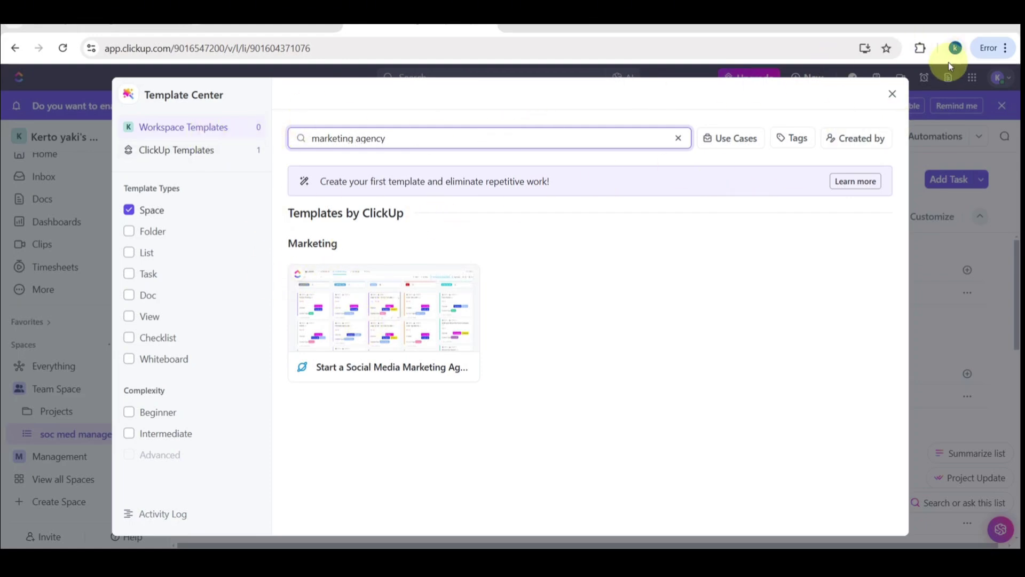
pyautogui.click(892, 94)
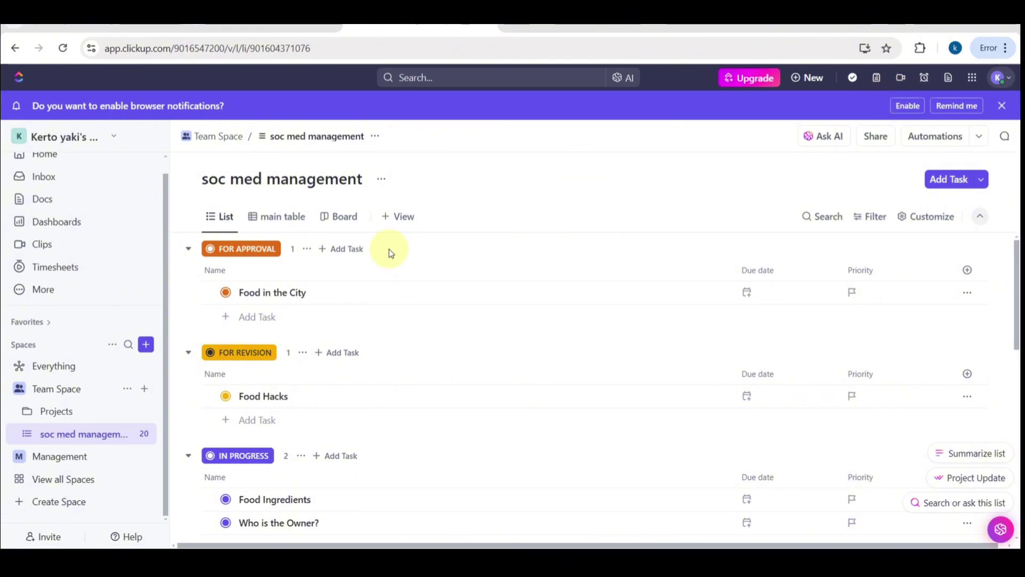
# Create a non-private space named "Marketing Agency" with the agency services description and continue to the workflow definition.
pyautogui.click(146, 347)
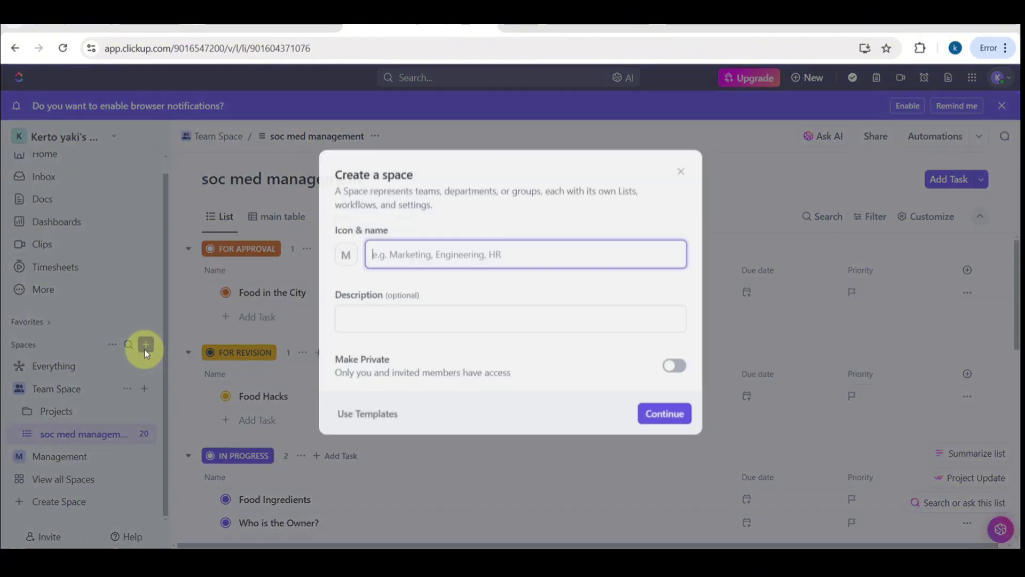
pyautogui.write('Marketing Agency')
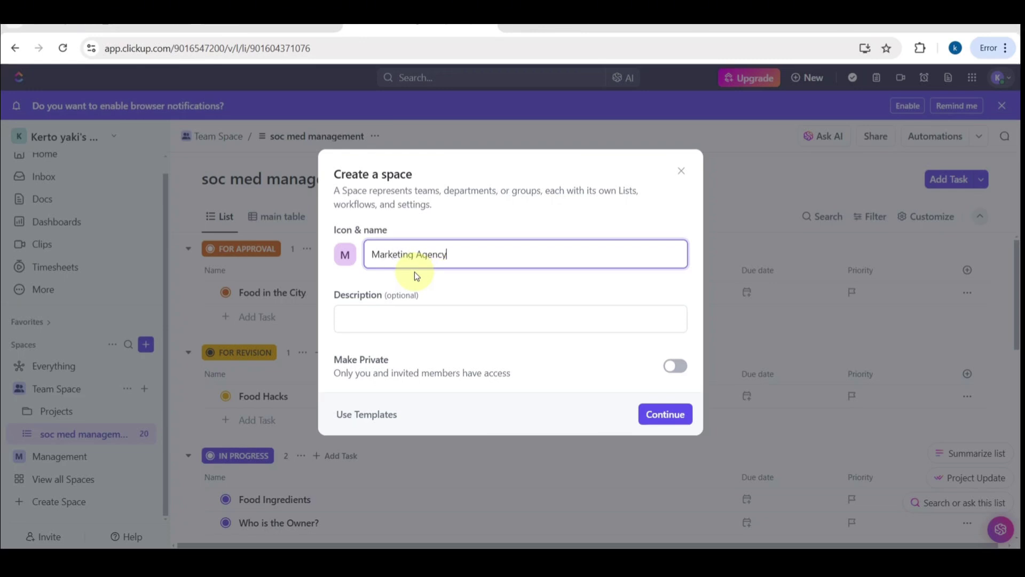
pyautogui.click(368, 320)
pyautogui.write("These agencies provide a wide range of services tailored to meet their clients' needs")
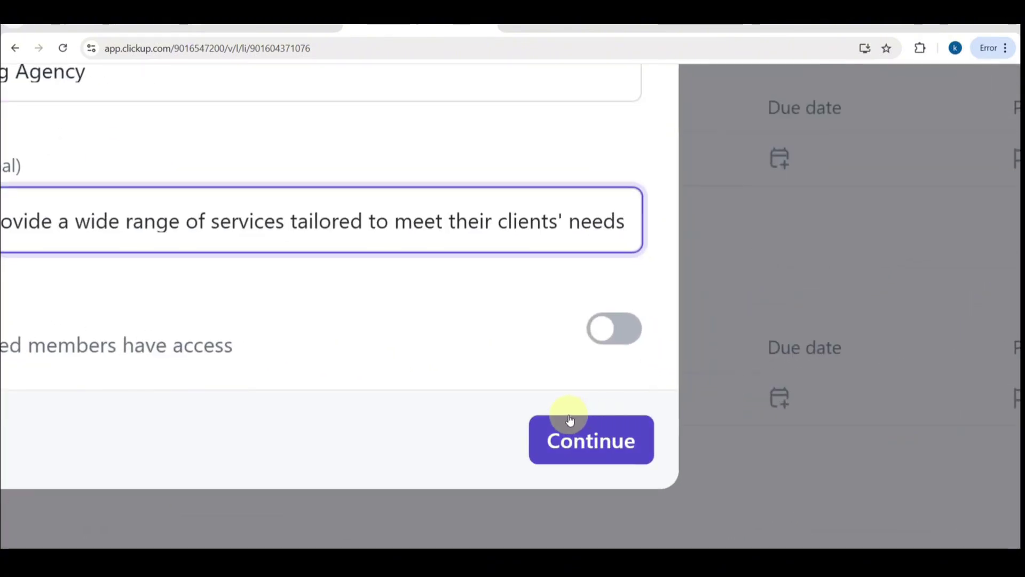
pyautogui.click(612, 462)
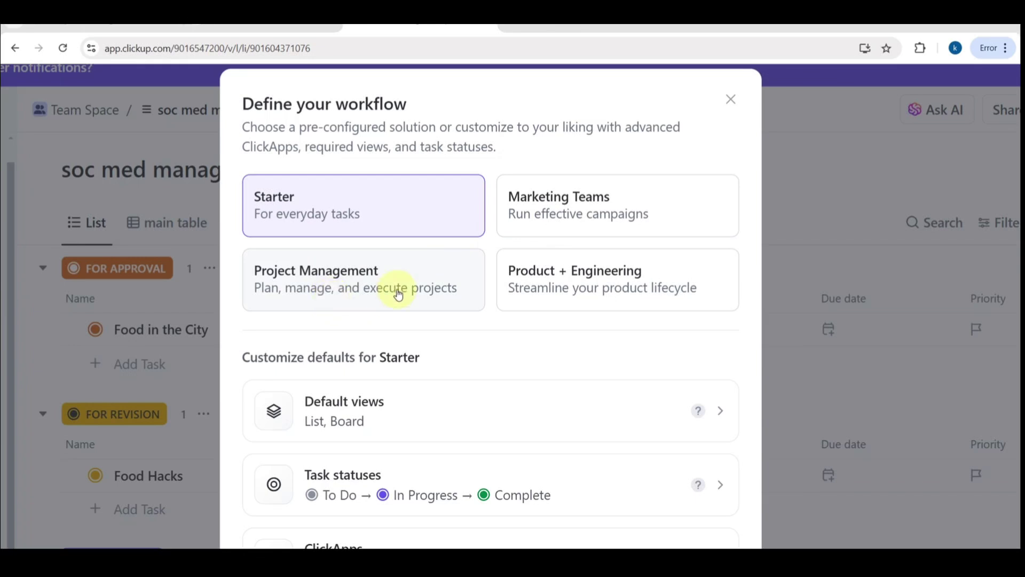
# Choose the Marketing Teams workflow for the space and open its default views settings.
pyautogui.click(583, 217)
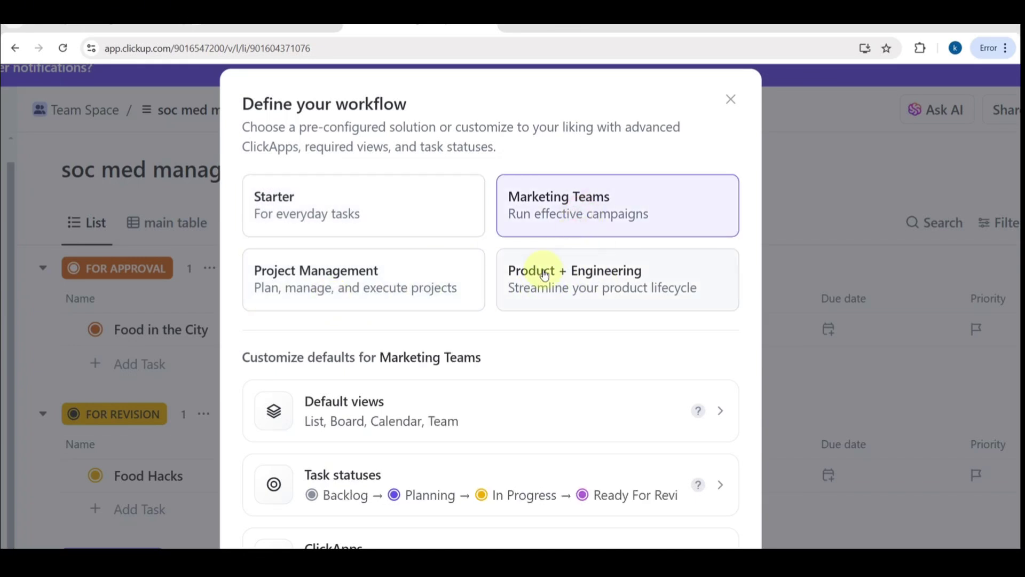
pyautogui.scroll(-1, 447, 439)
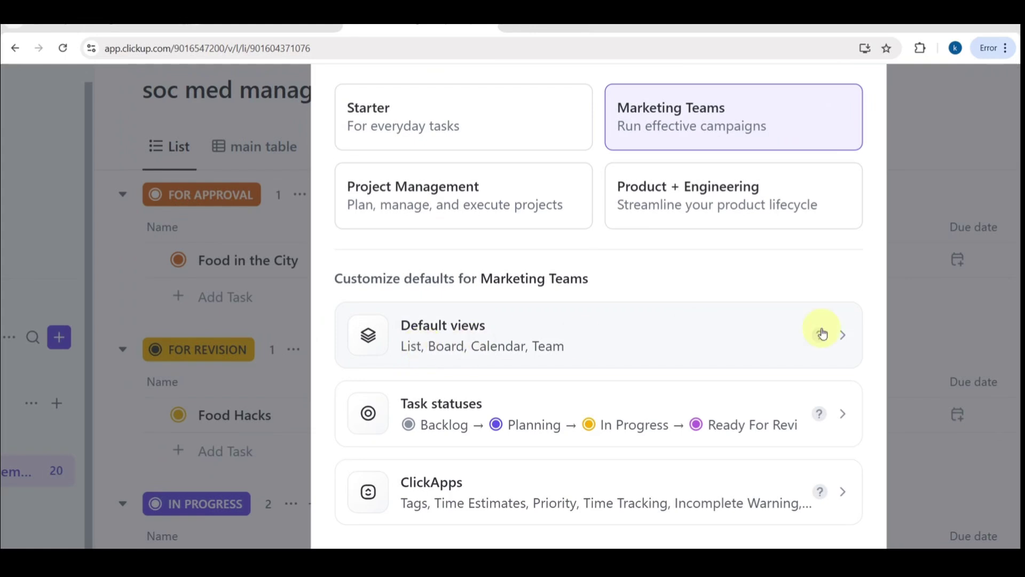
pyautogui.click(837, 335)
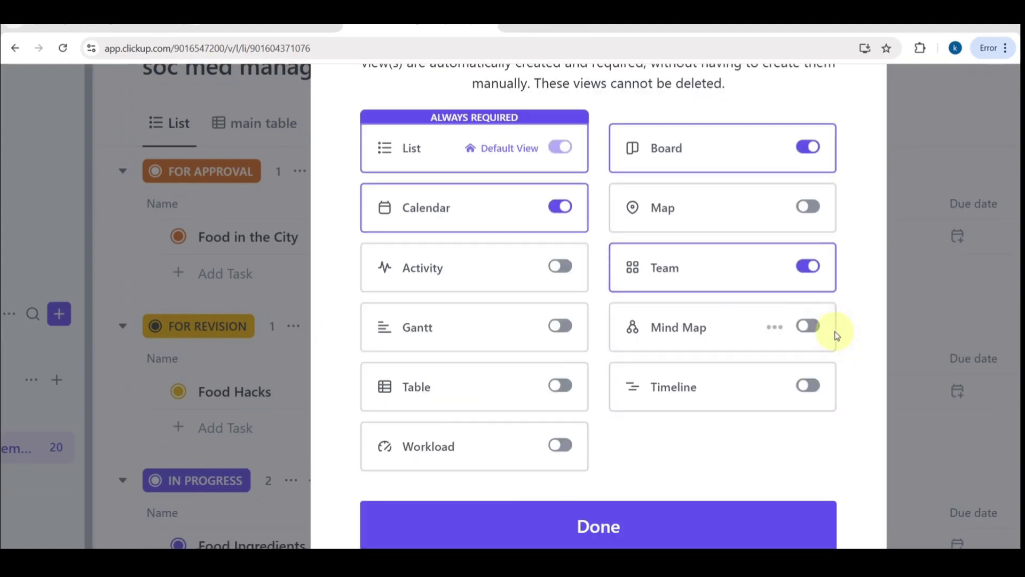
pyautogui.scroll(2, 620, 133)
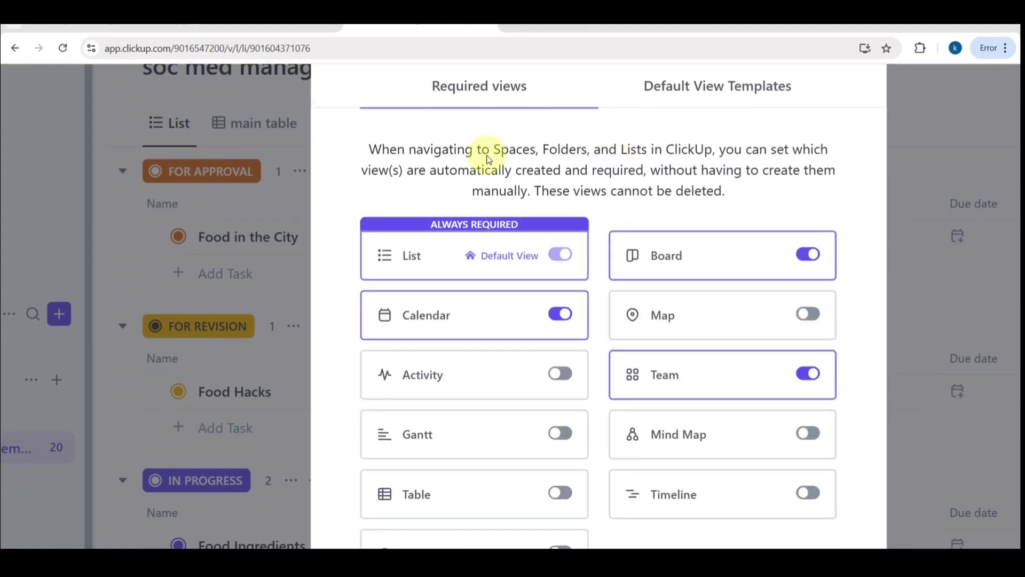
pyautogui.scroll(1, 665, 227)
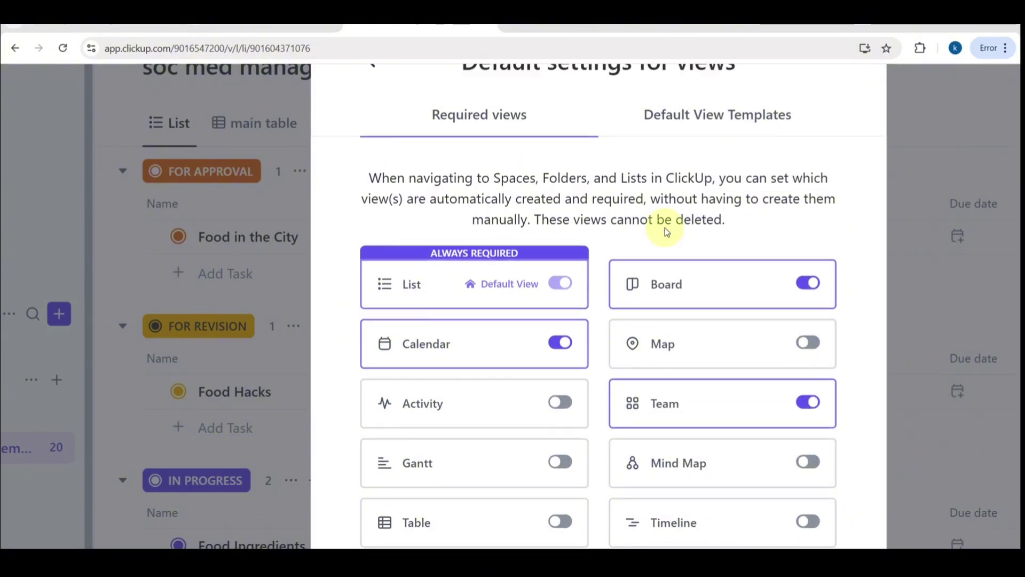
# Check the default view templates, including the choices for the List view, and return to the required views.
pyautogui.click(697, 141)
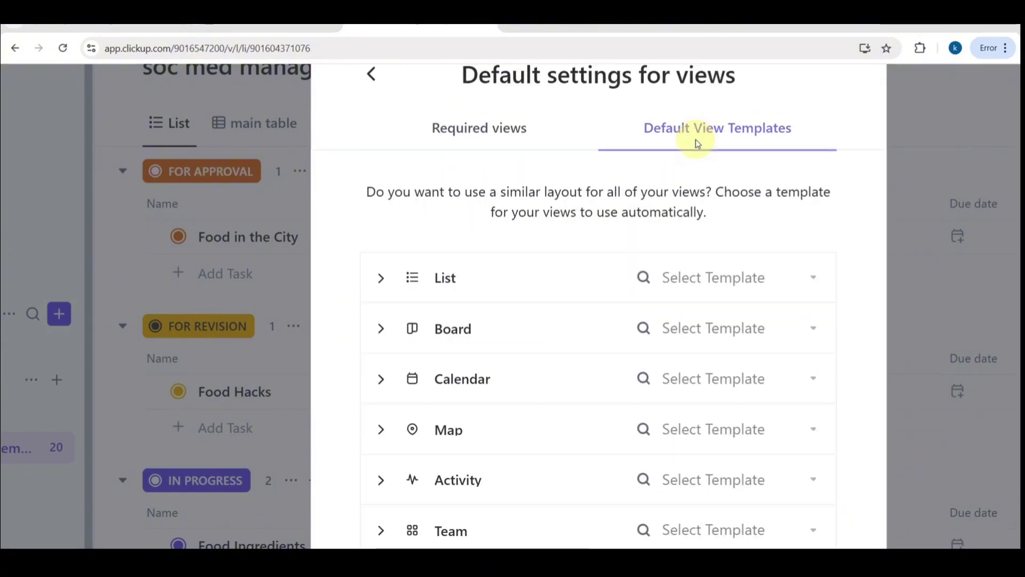
pyautogui.click(463, 131)
pyautogui.click(636, 134)
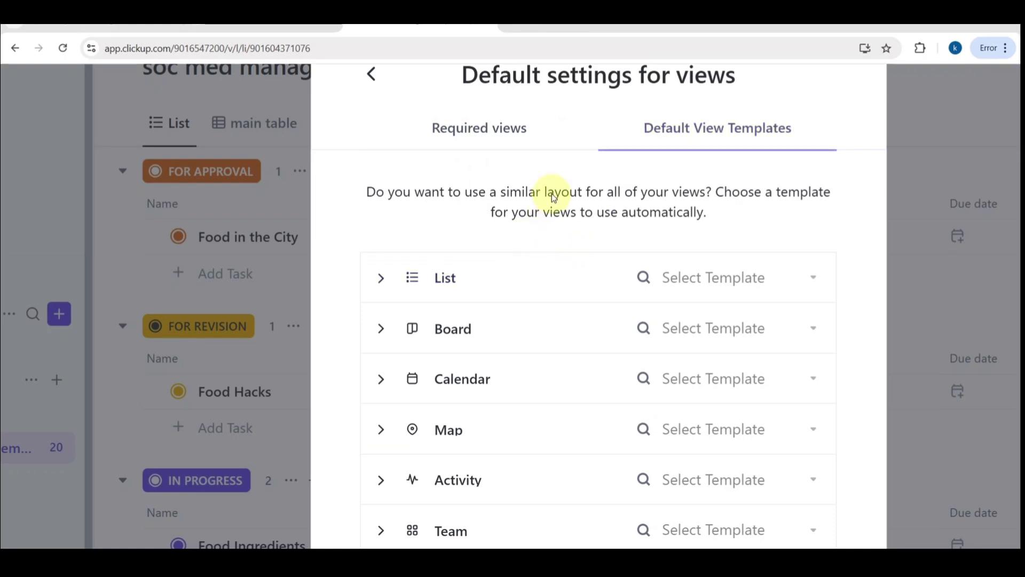
pyautogui.click(793, 285)
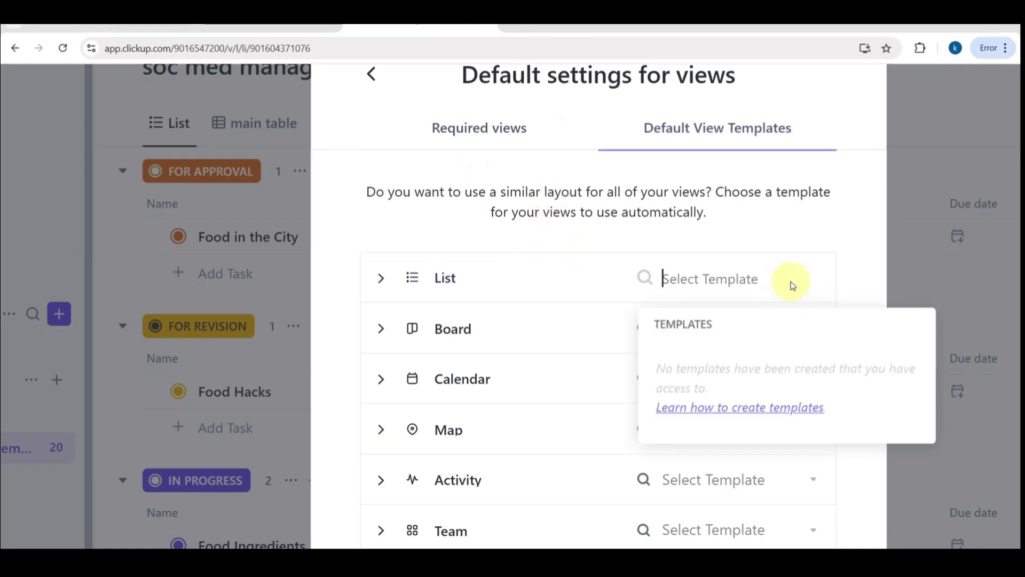
pyautogui.click(501, 133)
pyautogui.click(481, 128)
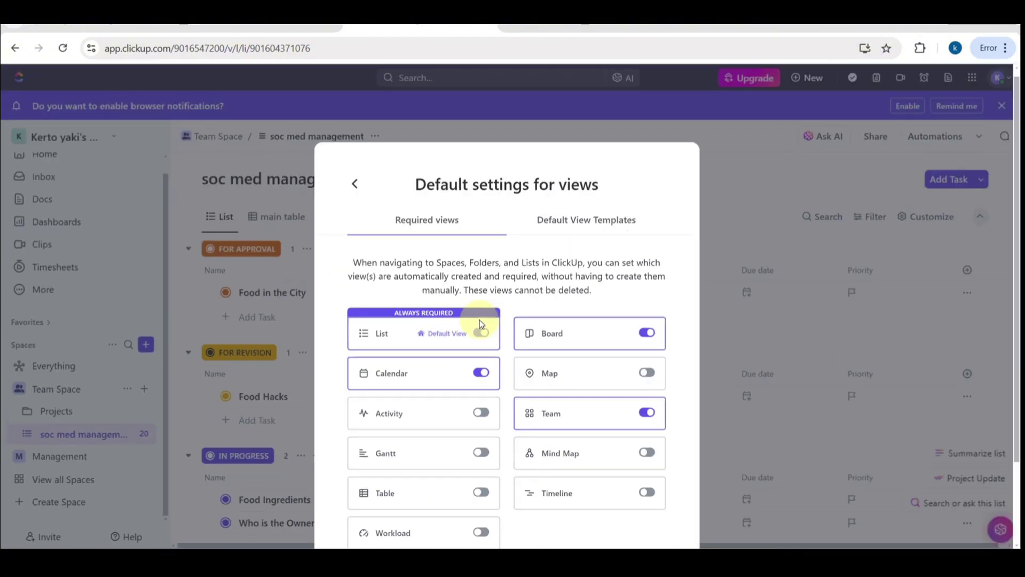
# Enable Table as an additional required view and confirm the default view settings.
pyautogui.scroll(-2, 515, 404)
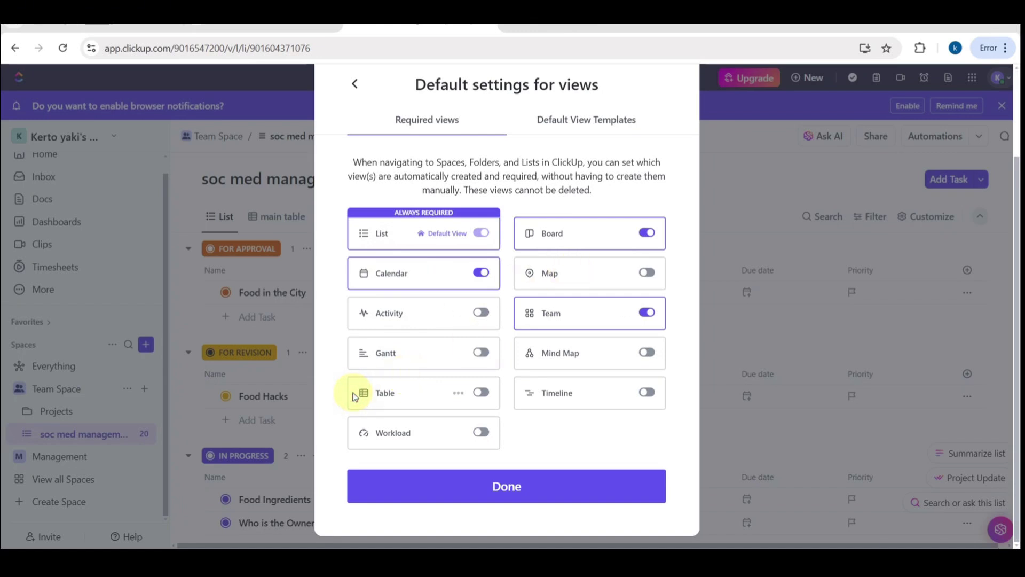
pyautogui.click(478, 395)
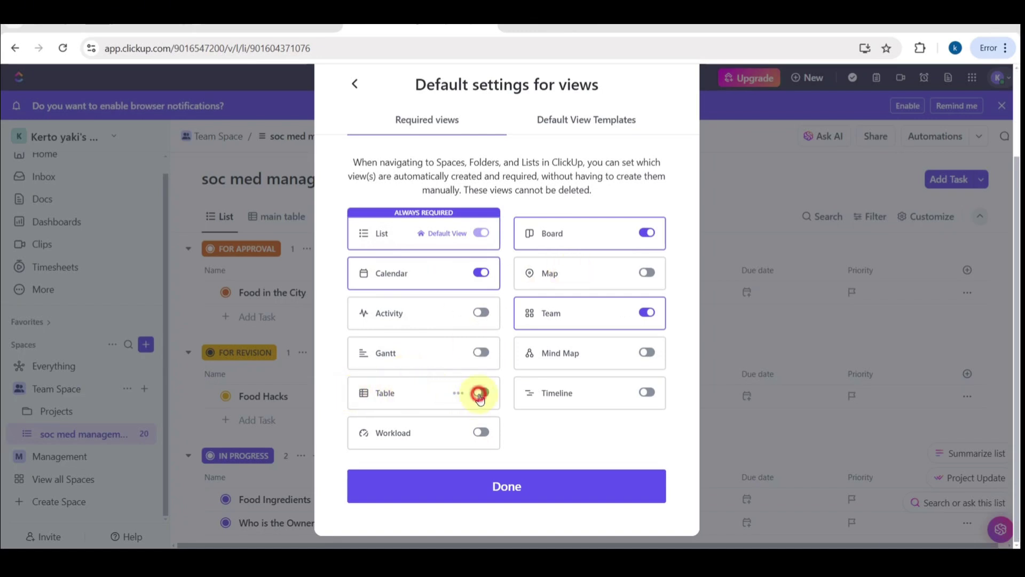
pyautogui.click(478, 491)
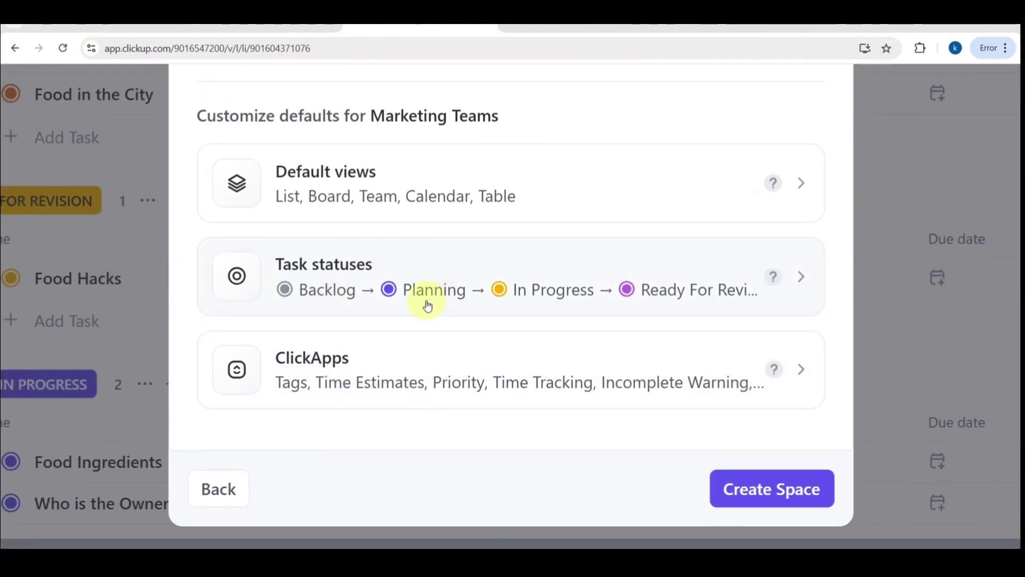
# Open the space's task statuses and change the Planning status color to red.
pyautogui.click(363, 298)
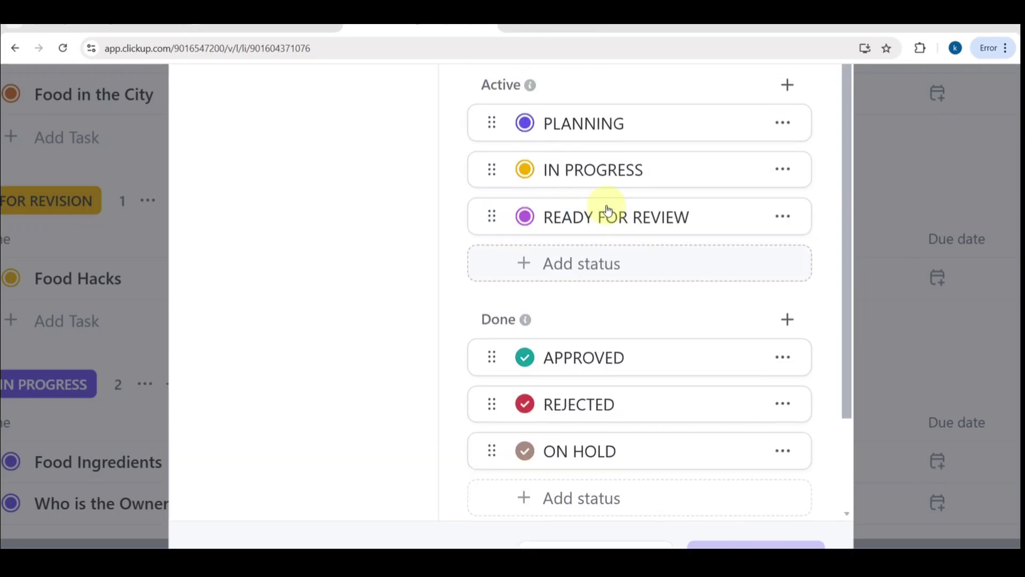
pyautogui.click(525, 123)
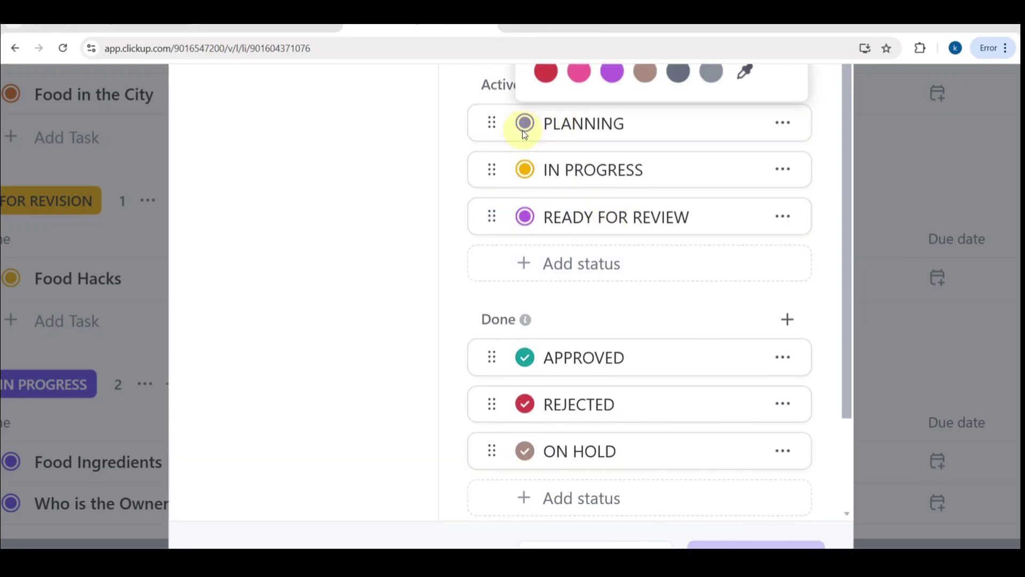
pyautogui.click(615, 79)
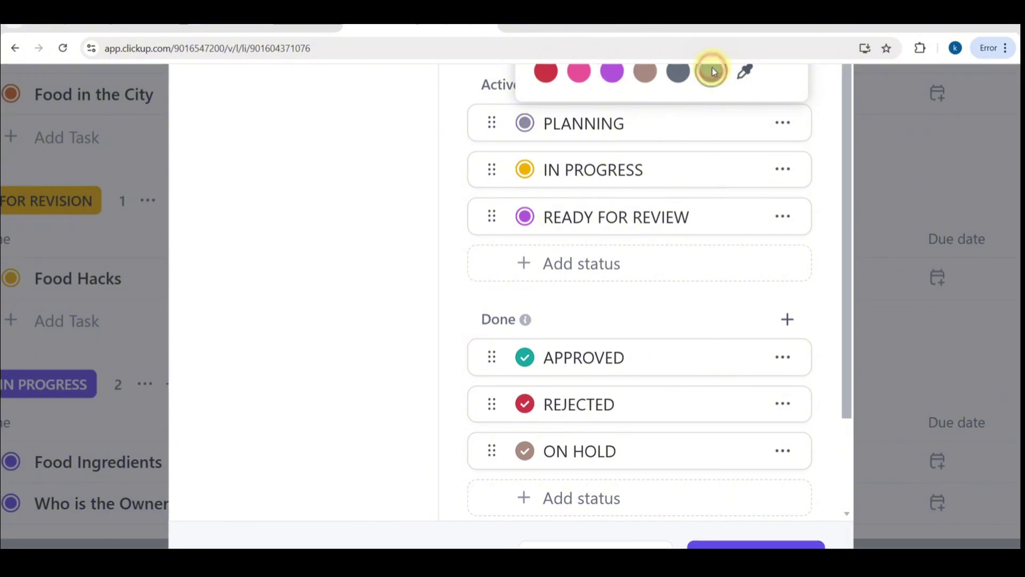
pyautogui.click(546, 81)
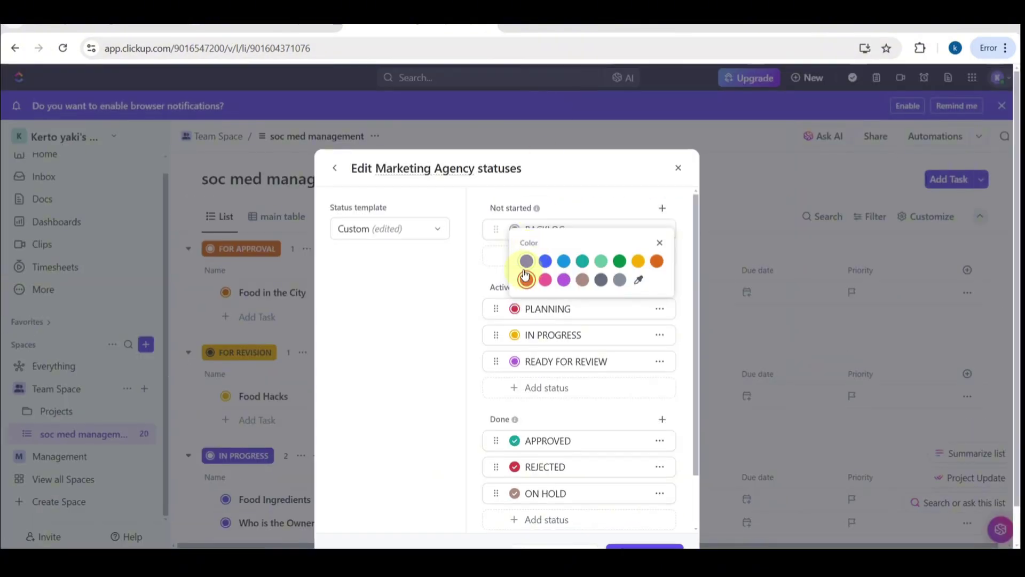
# Look through the available status templates and close the list without choosing one.
pyautogui.click(432, 230)
pyautogui.click(431, 228)
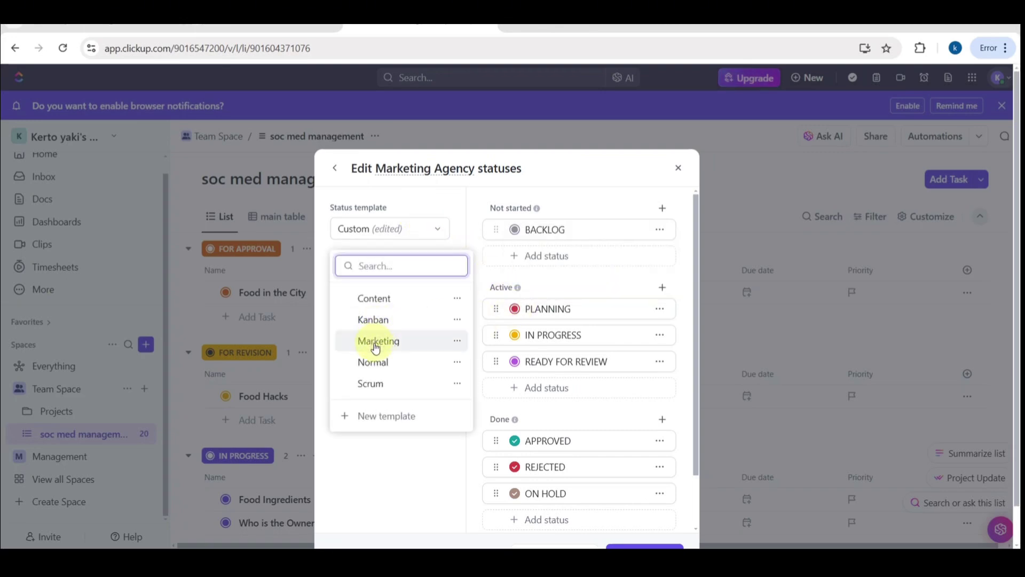
pyautogui.click(405, 478)
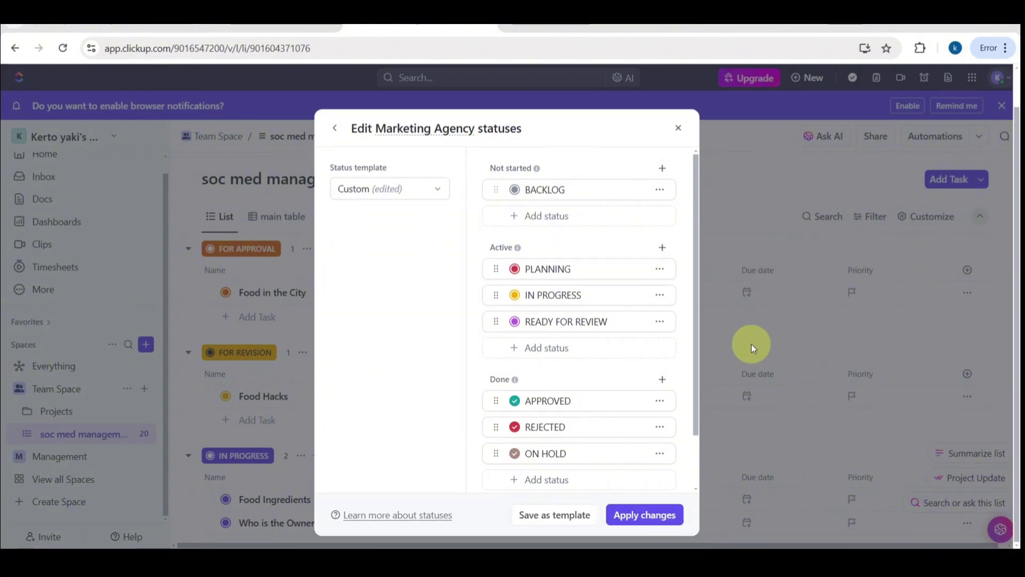
# Apply the status changes and create the Marketing Agency space.
pyautogui.click(625, 514)
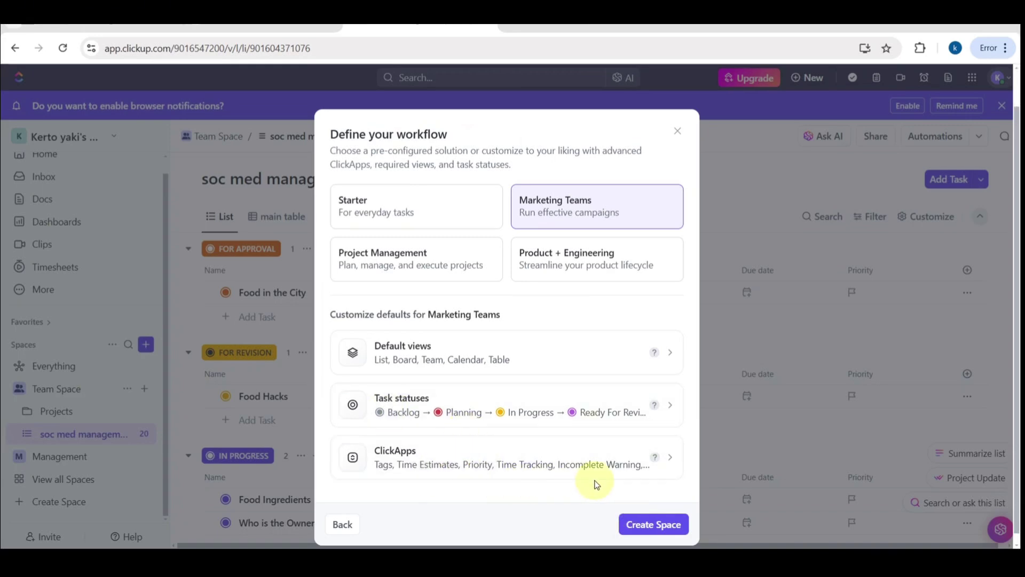
pyautogui.scroll(5, 646, 528)
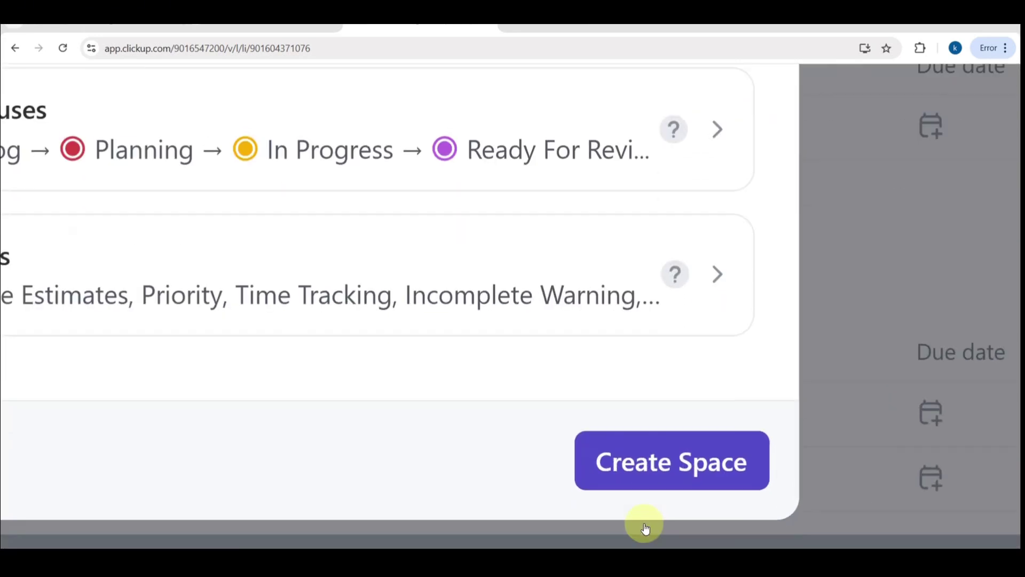
pyautogui.click(679, 477)
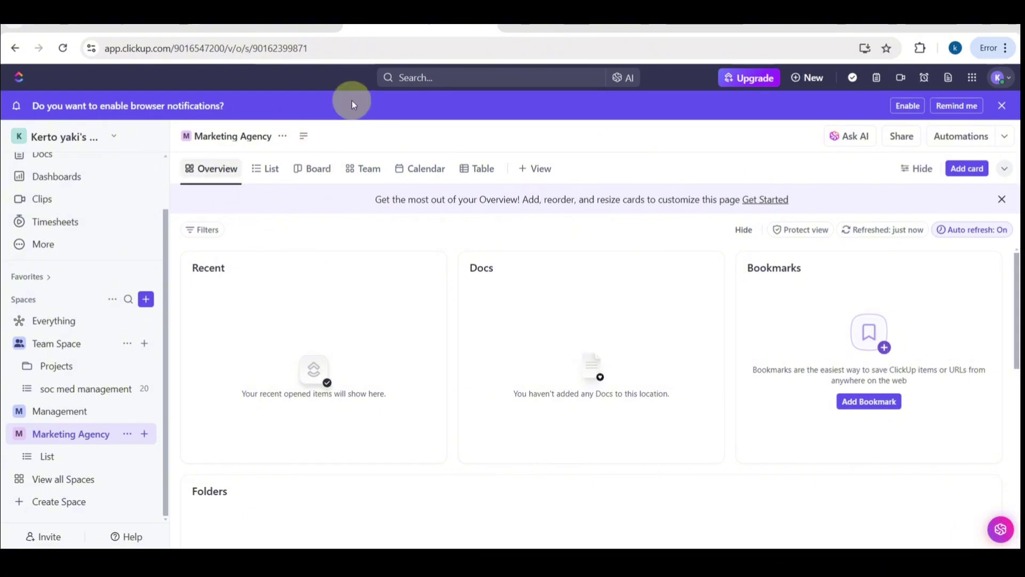
# Examine the Marketing Agency space's Overview page, including the Recent, Docs, Bookmarks and Folders cards.
pyautogui.scroll(5, 368, 284)
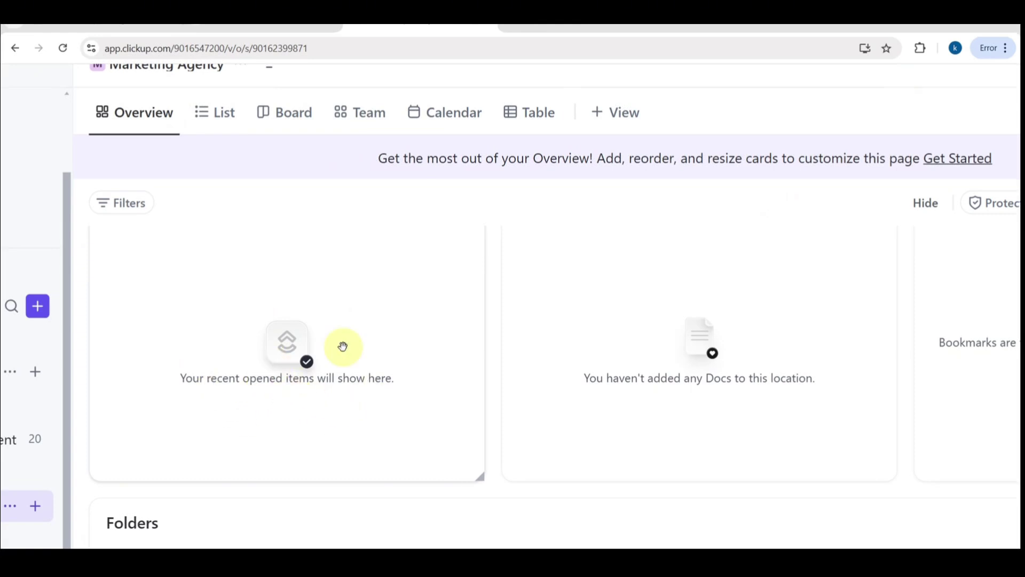
pyautogui.hscroll(5, 389, 398)
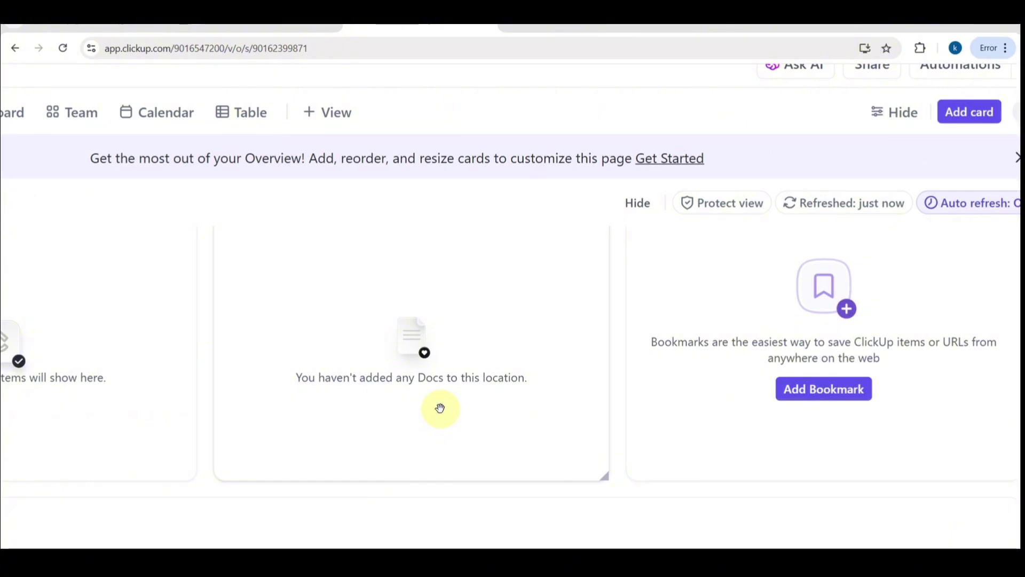
pyautogui.keyDown('ctrl'); pyautogui.scroll(-3, 439, 408); pyautogui.keyUp('ctrl')
pyautogui.keyDown('ctrl'); pyautogui.scroll(3, 439, 408); pyautogui.keyUp('ctrl')
pyautogui.keyDown('ctrl'); pyautogui.scroll(1, 440, 408); pyautogui.keyUp('ctrl')
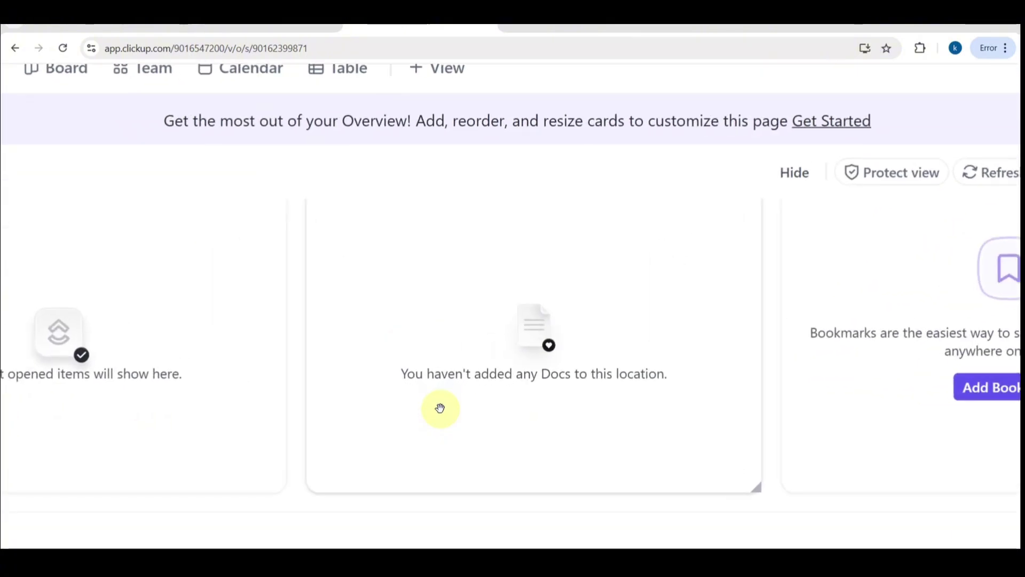
pyautogui.keyDown('ctrl'); pyautogui.scroll(-4, 628, 398); pyautogui.keyUp('ctrl')
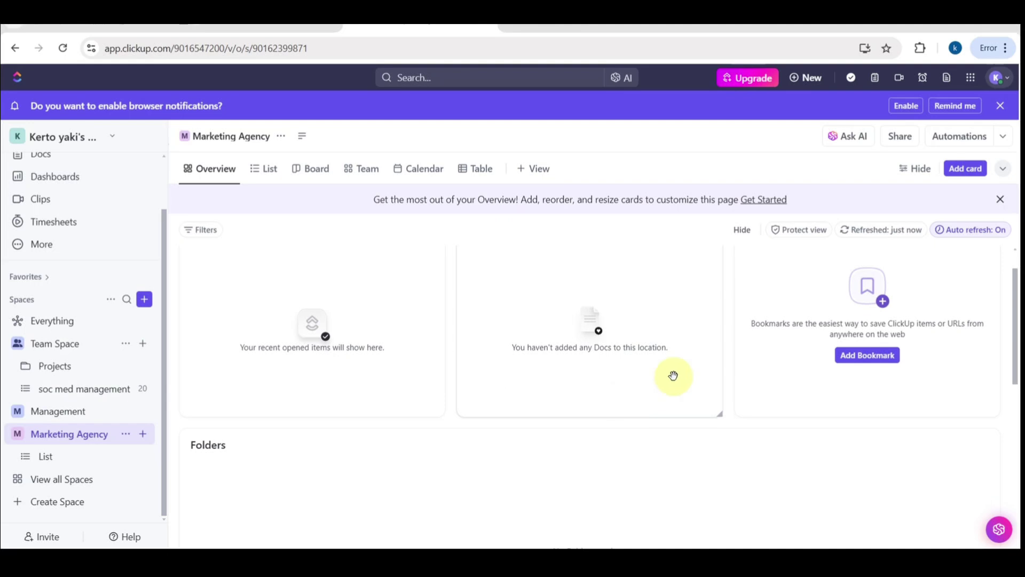
pyautogui.keyDown('ctrl'); pyautogui.scroll(3, 884, 334); pyautogui.keyUp('ctrl')
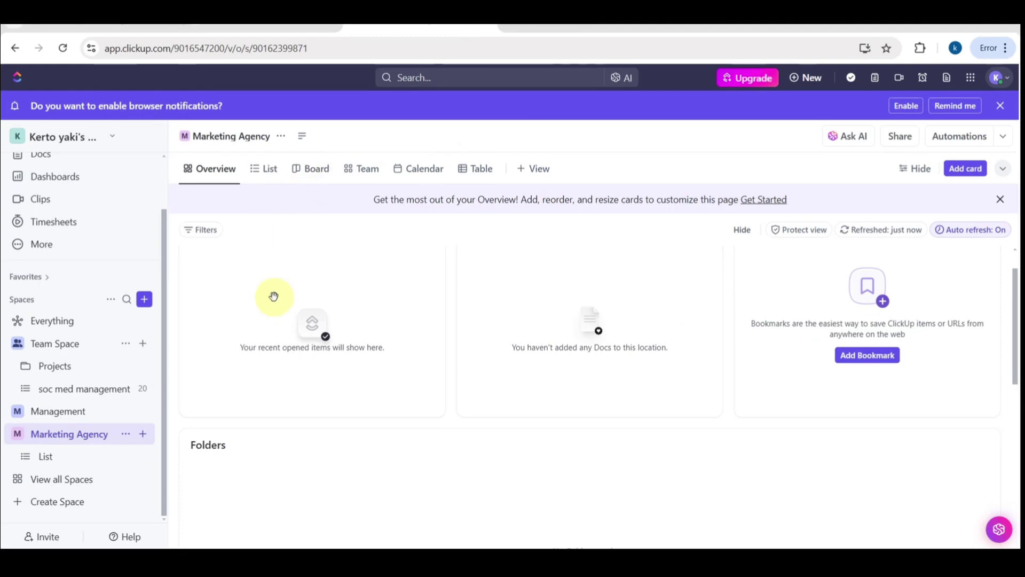
pyautogui.scroll(-5, 273, 309)
pyautogui.scroll(5, 273, 322)
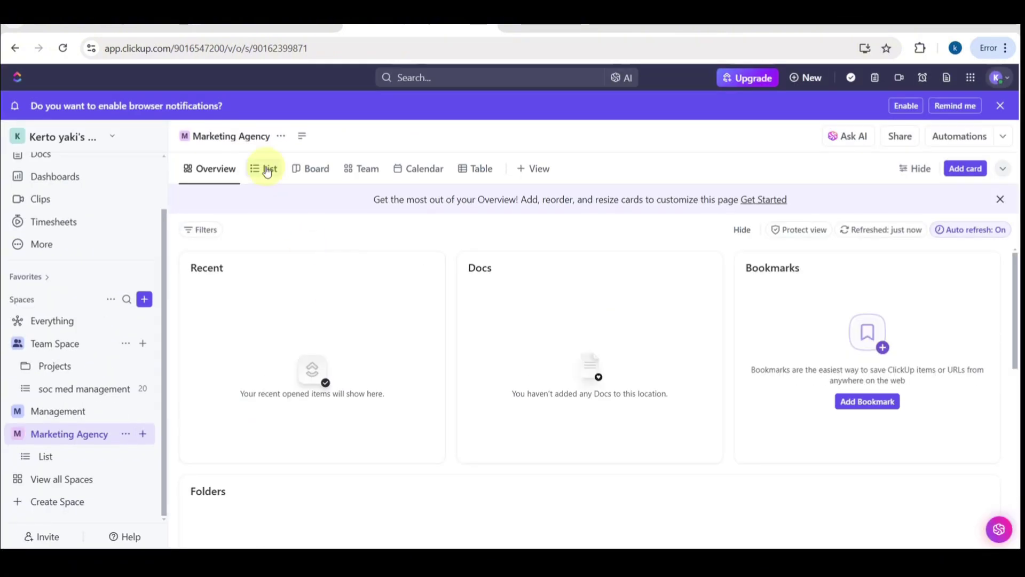
# Add a task named "first task" under Backlog in the Marketing Agency space's List view.
pyautogui.click(266, 170)
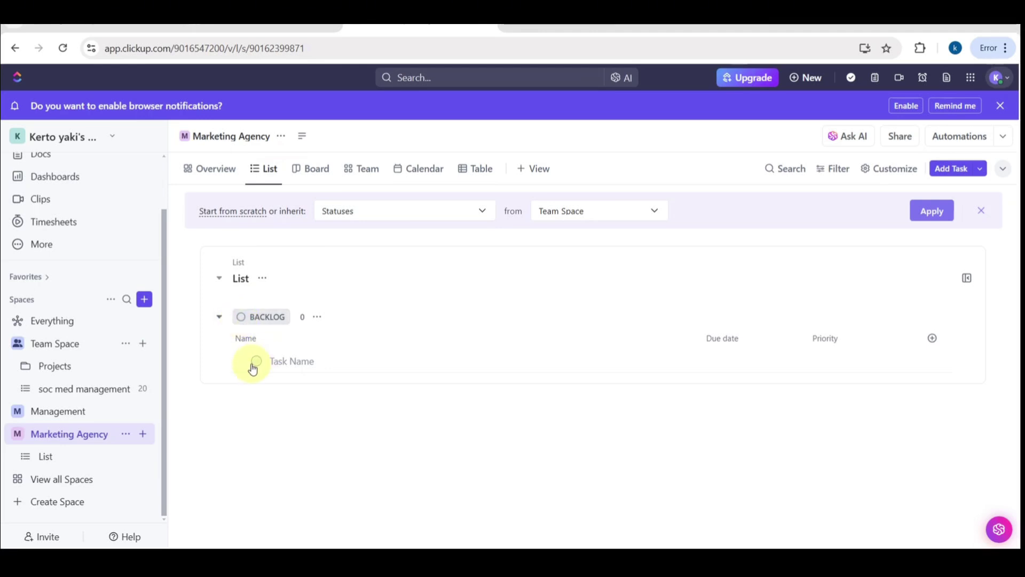
pyautogui.click(274, 361)
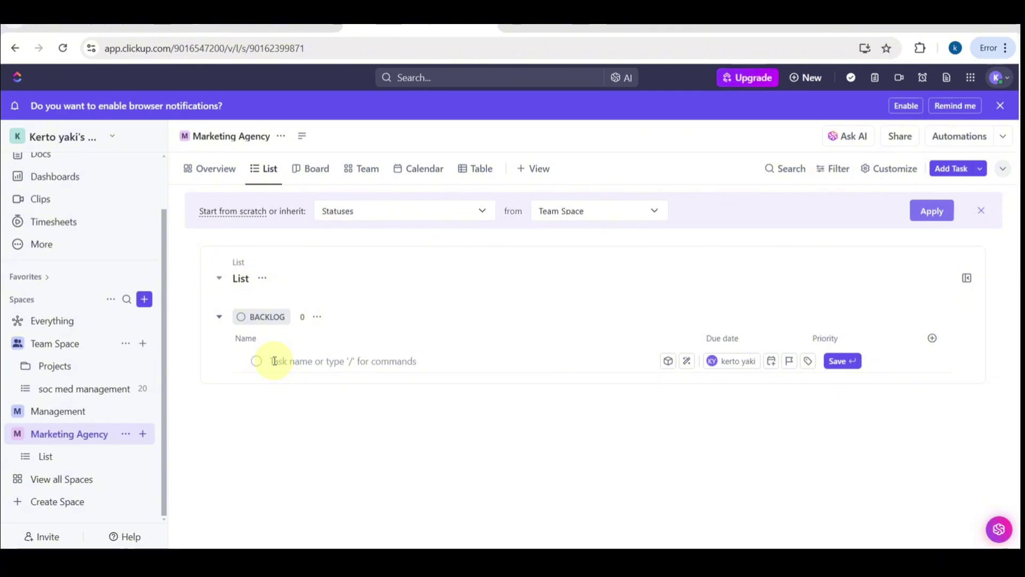
pyautogui.write('tu')
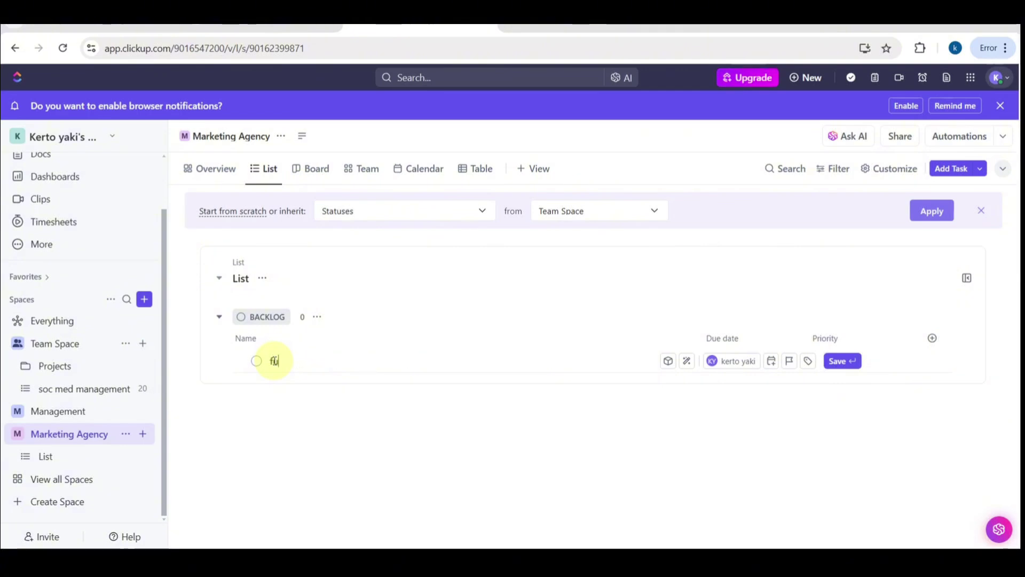
pyautogui.write('rst')
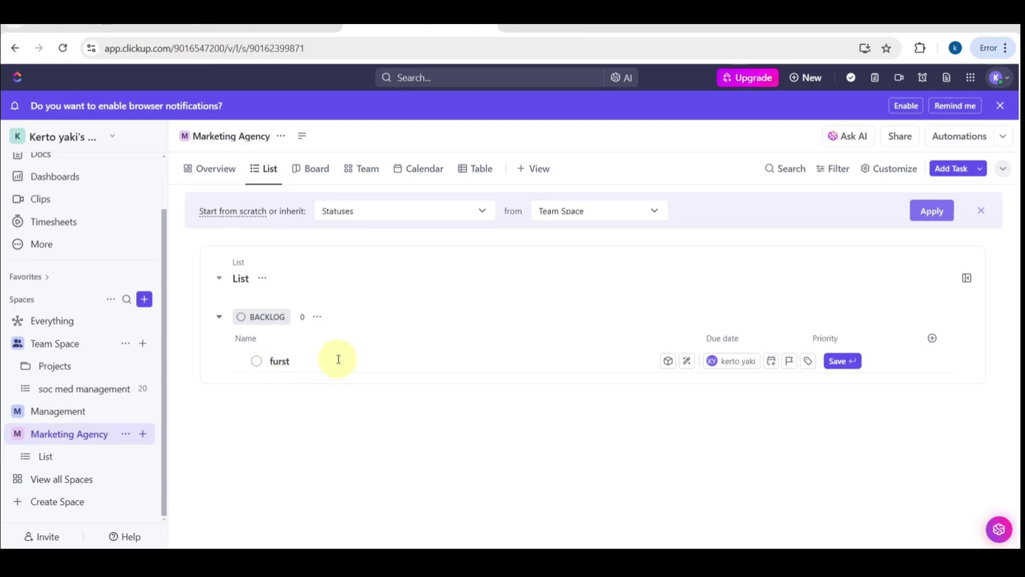
pyautogui.press('BackSpace')
pyautogui.write('i')
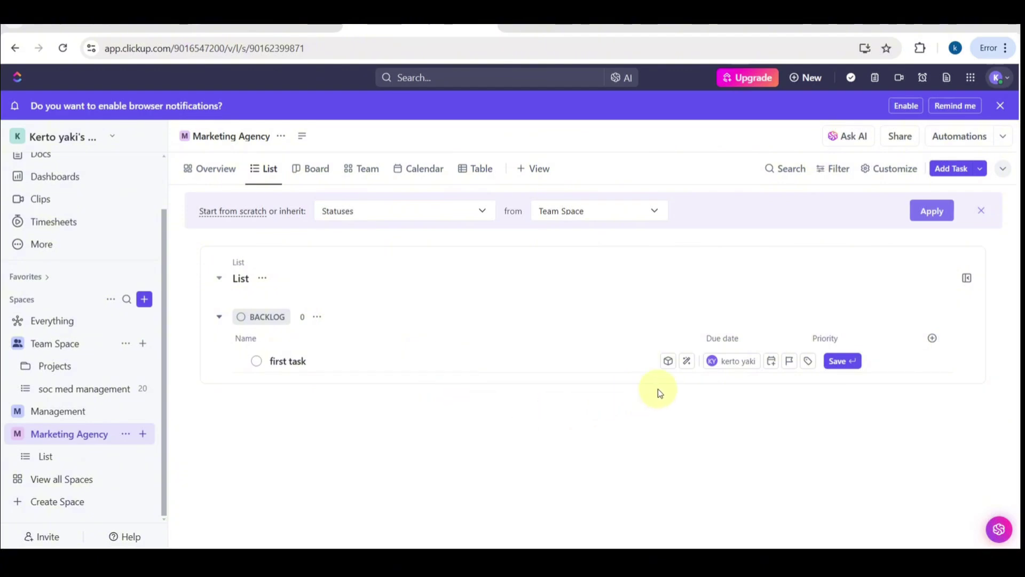
# Check the column options for Due date and Priority in the task list.
pyautogui.click(726, 346)
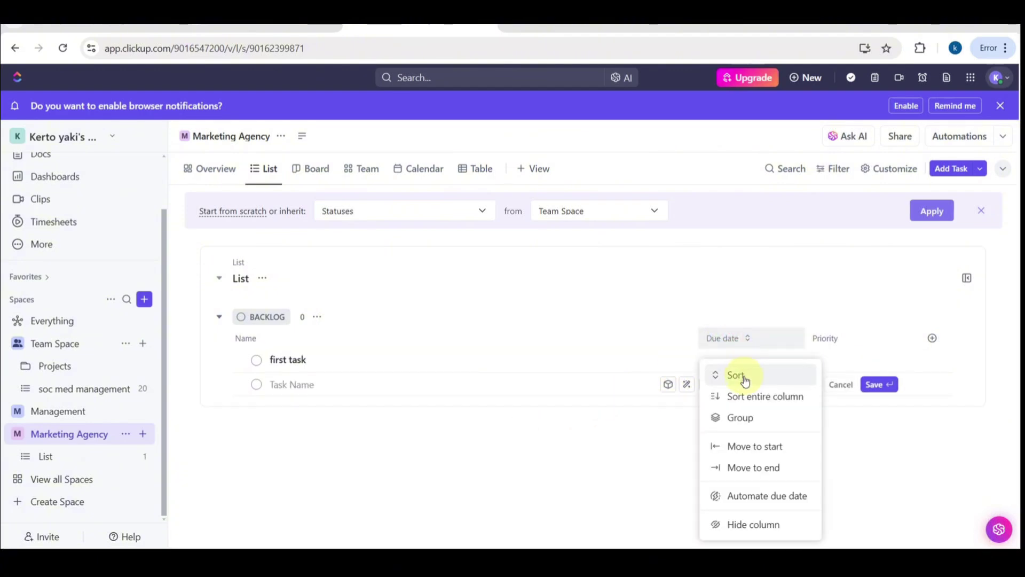
pyautogui.click(741, 445)
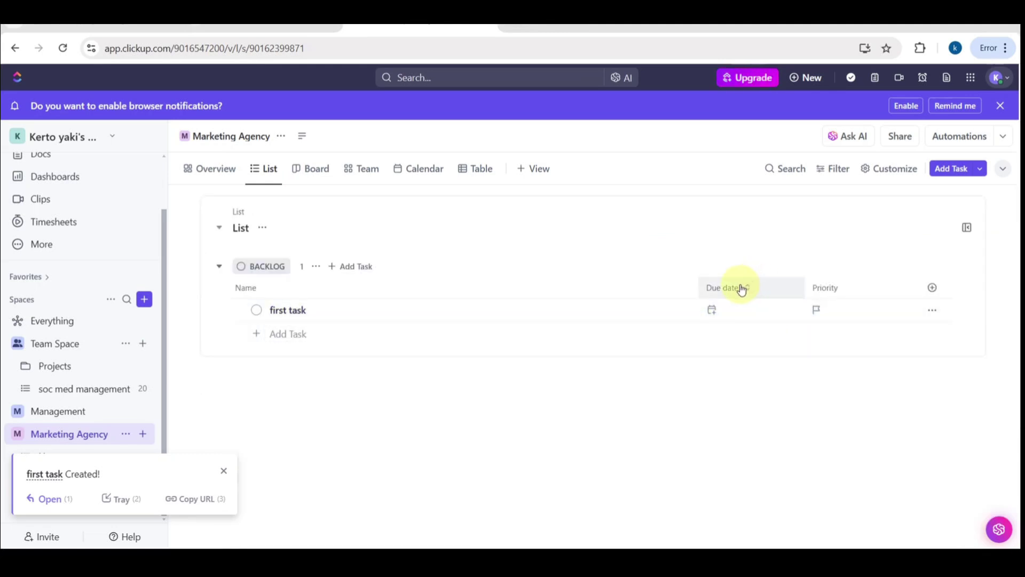
pyautogui.click(872, 289)
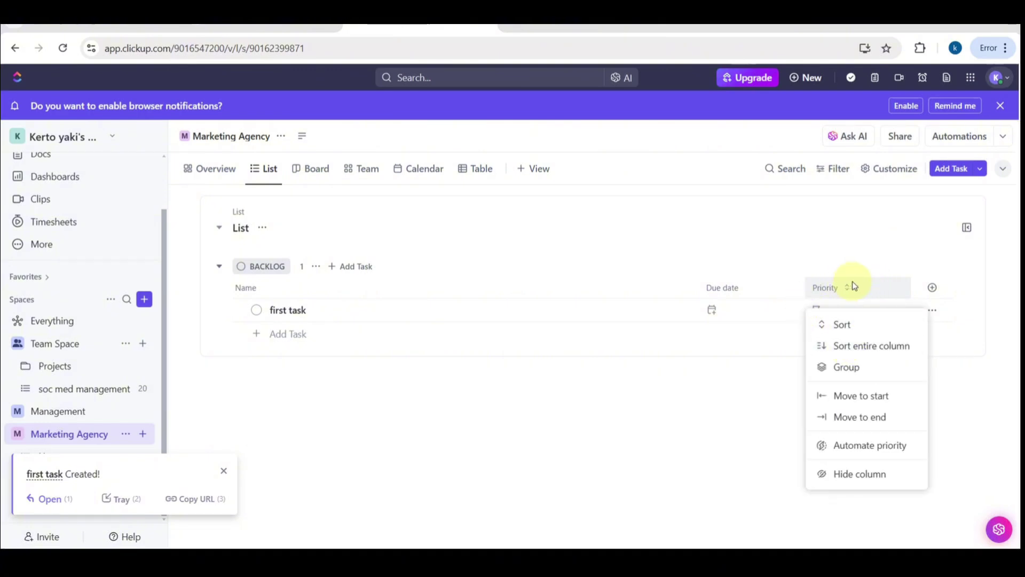
pyautogui.click(595, 456)
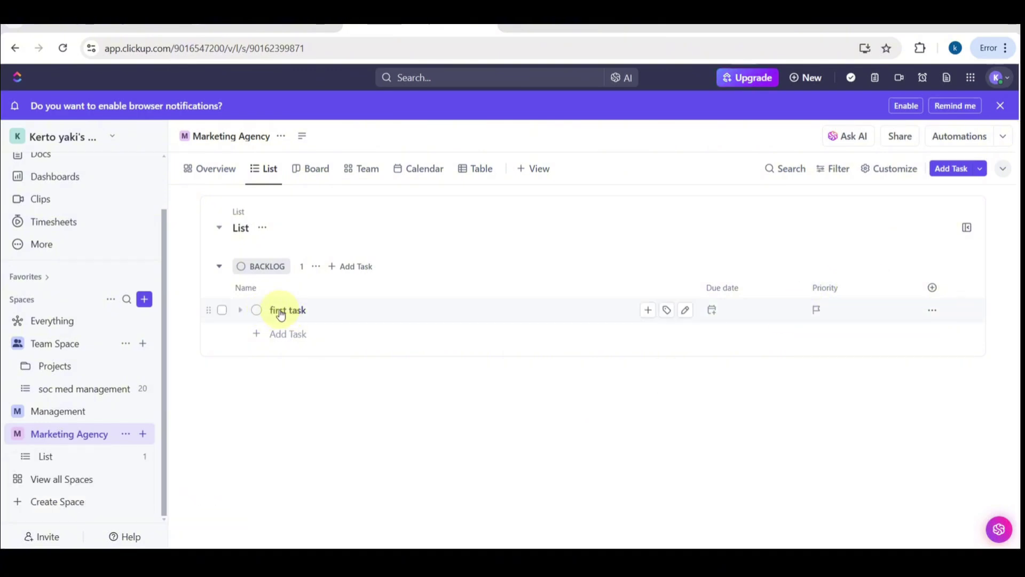
# Open the details of "first task" and set its status to Planning.
pyautogui.click(297, 312)
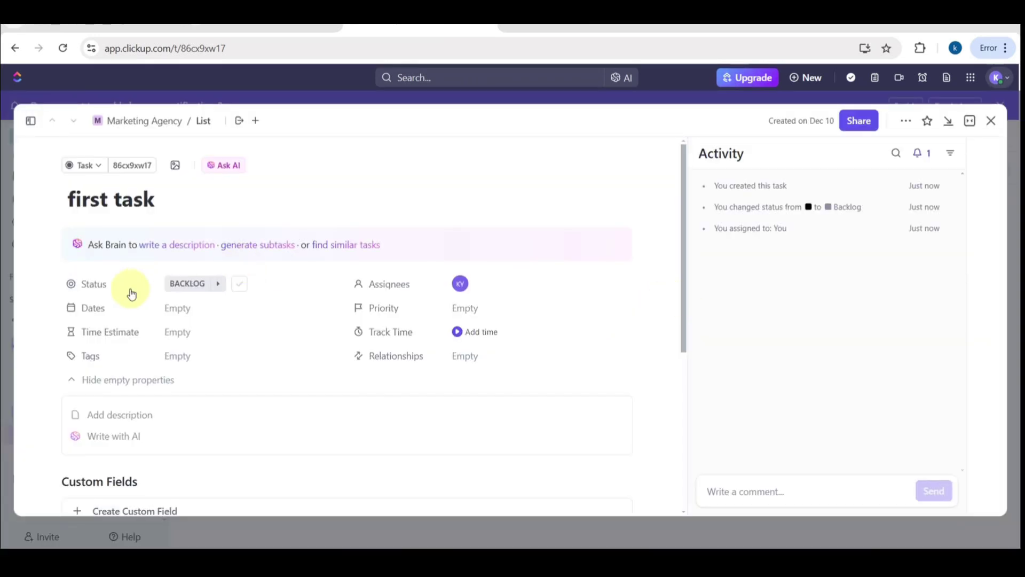
pyautogui.click(91, 287)
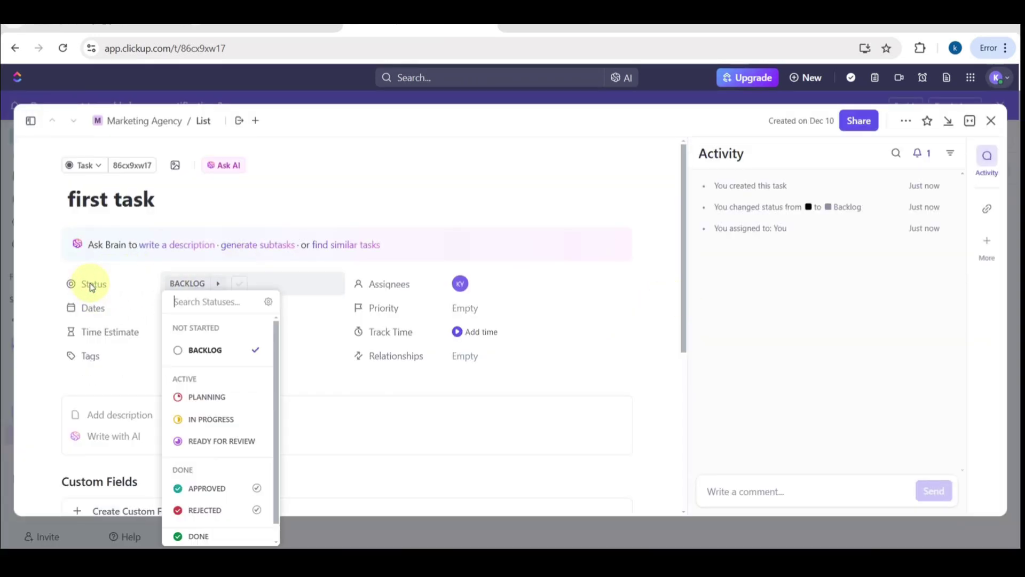
pyautogui.click(206, 398)
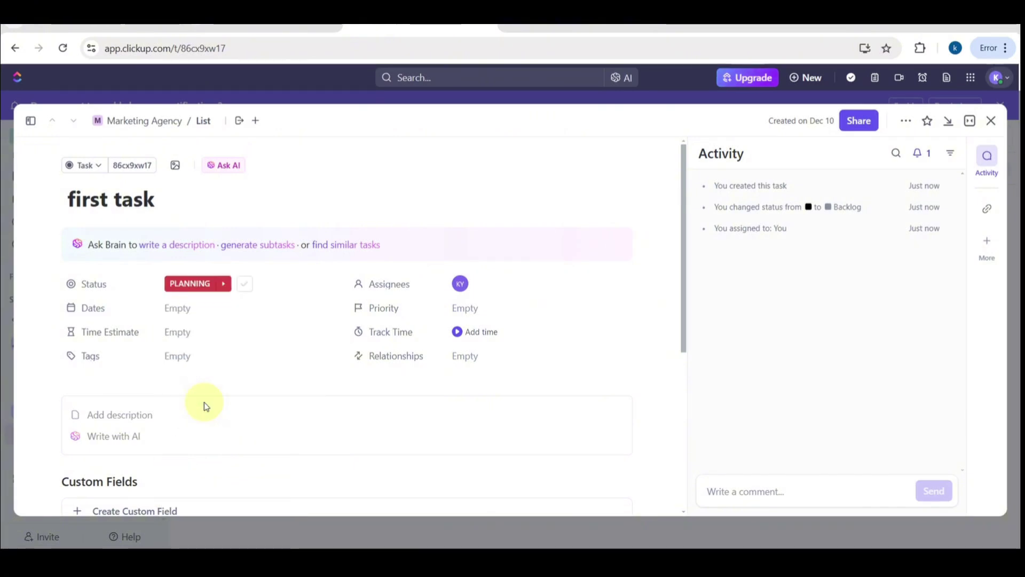
# Set the due date of "first task" to Saturday, December 14, 2024, without a start date.
pyautogui.click(96, 312)
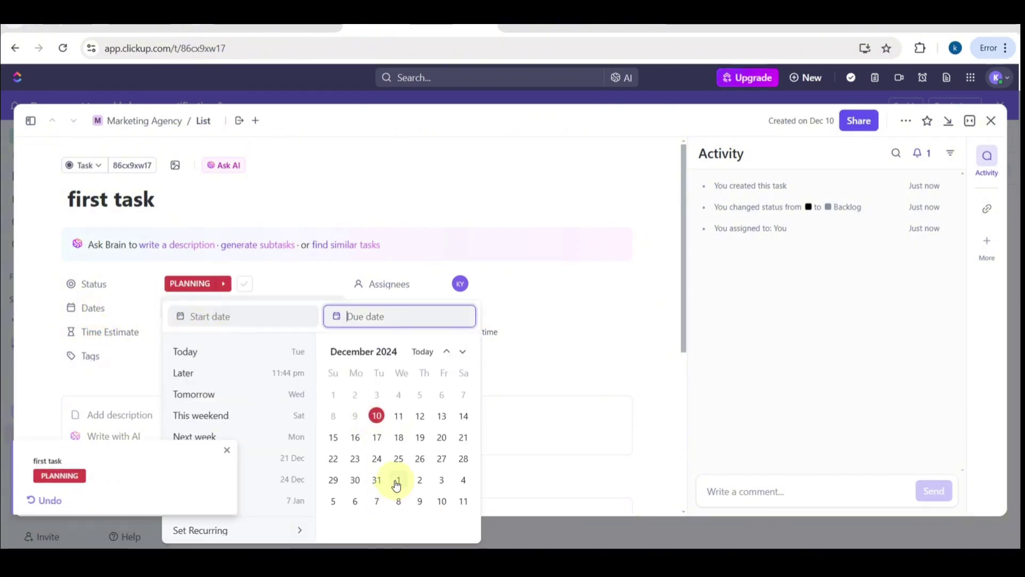
pyautogui.click(397, 458)
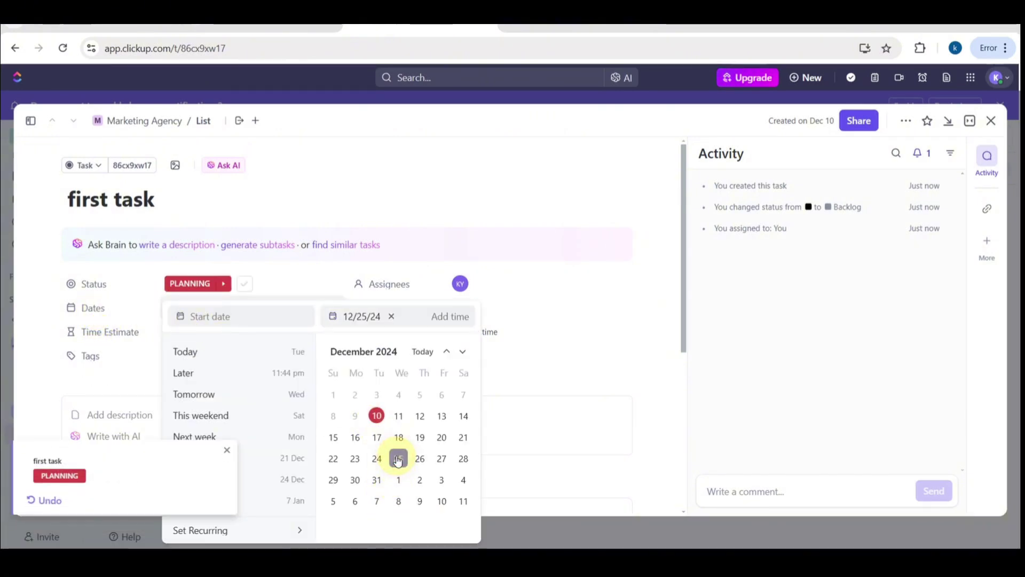
pyautogui.click(465, 417)
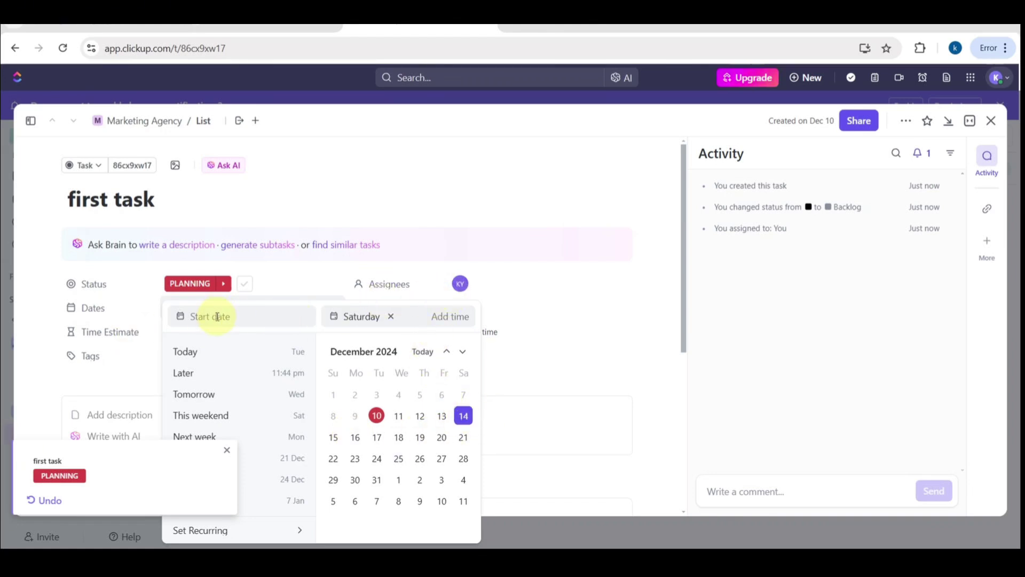
pyautogui.click(103, 331)
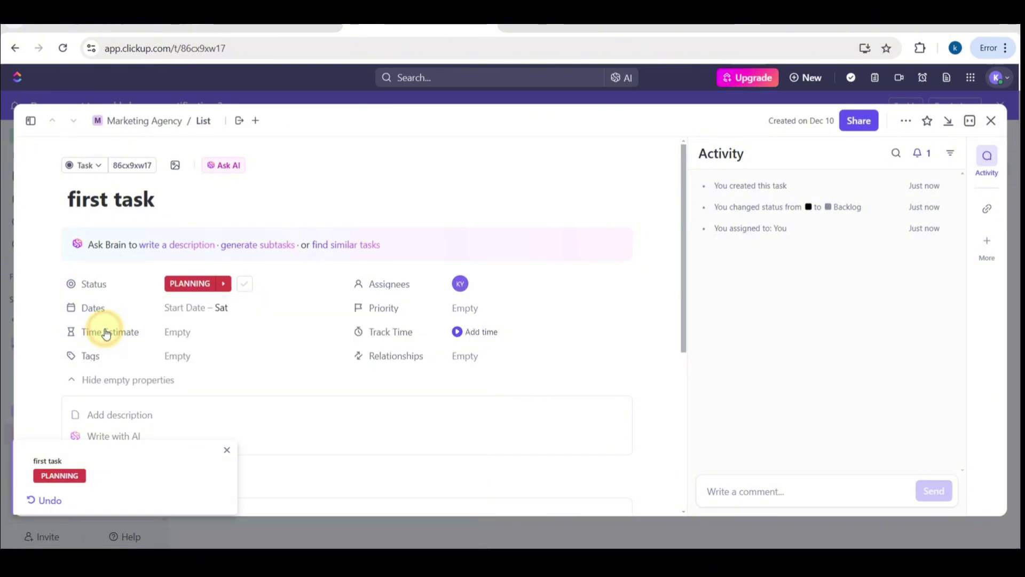
# Set the time estimate of "first task" to 50 minutes.
pyautogui.click(173, 339)
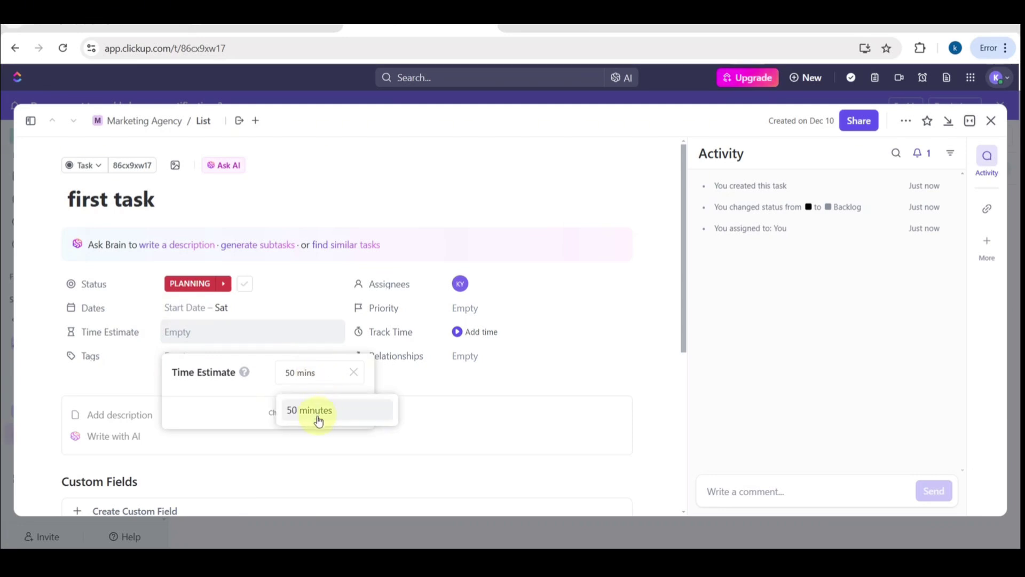
pyautogui.click(319, 421)
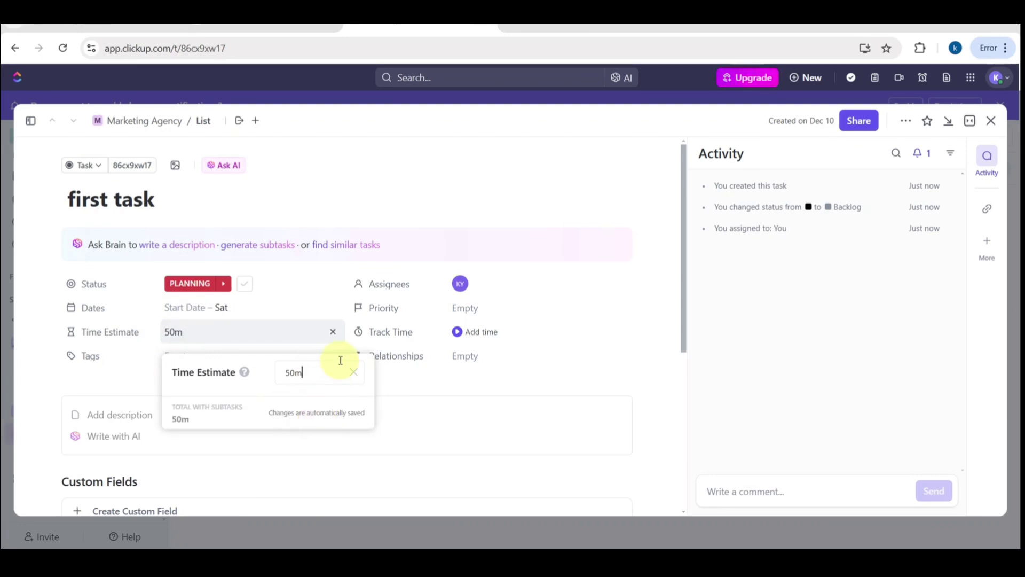
pyautogui.press('Escape')
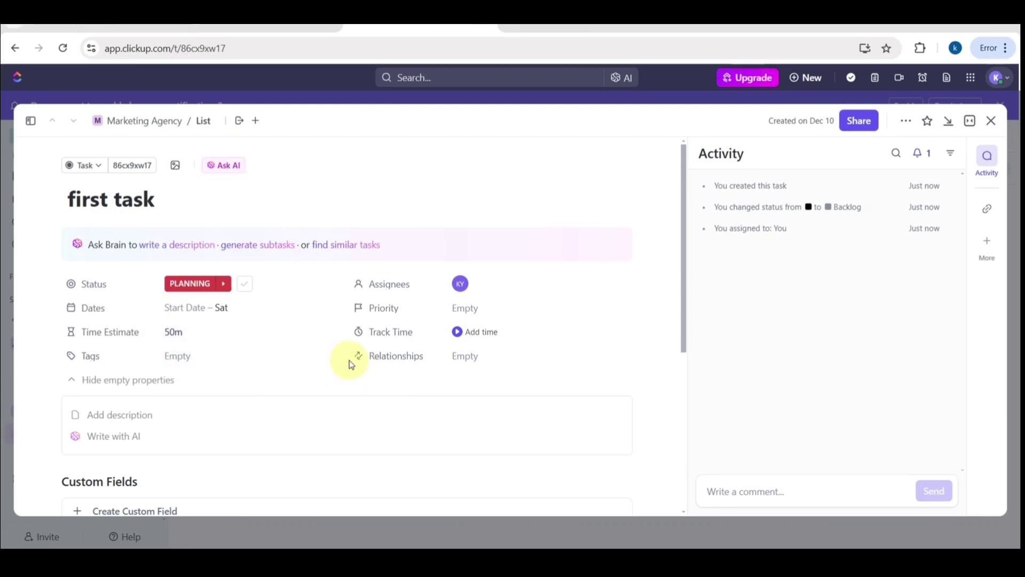
# Check the Tags options and review the task's remaining properties and its Custom Fields, Subtasks, Checklists and Attachments sections.
pyautogui.click(174, 359)
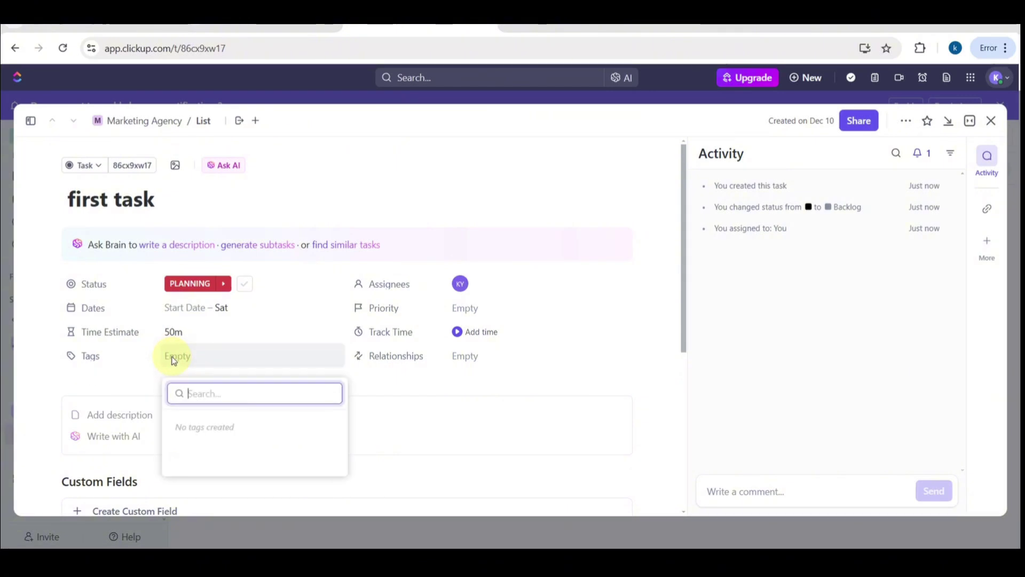
pyautogui.click(381, 338)
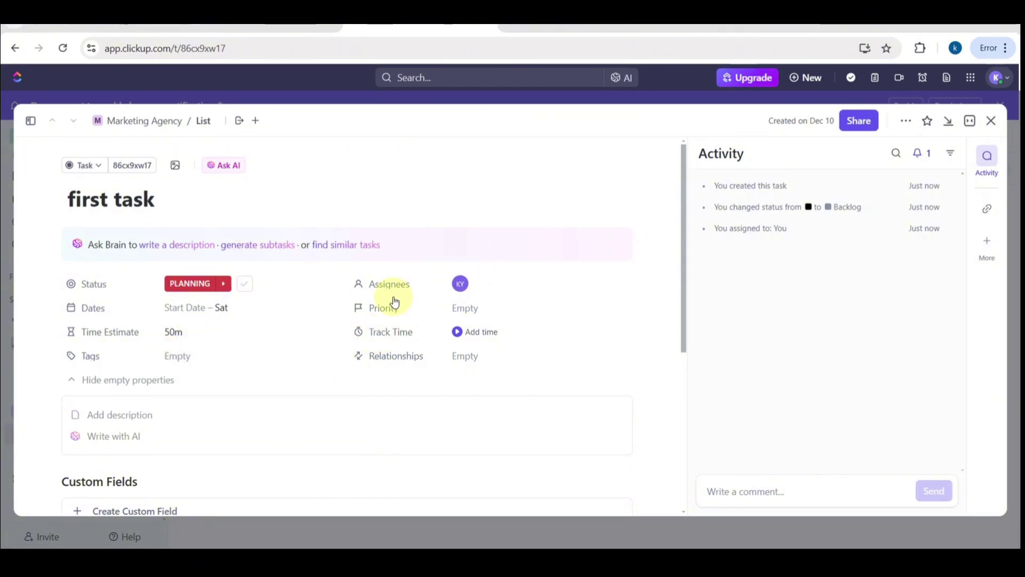
pyautogui.scroll(5, 415, 286)
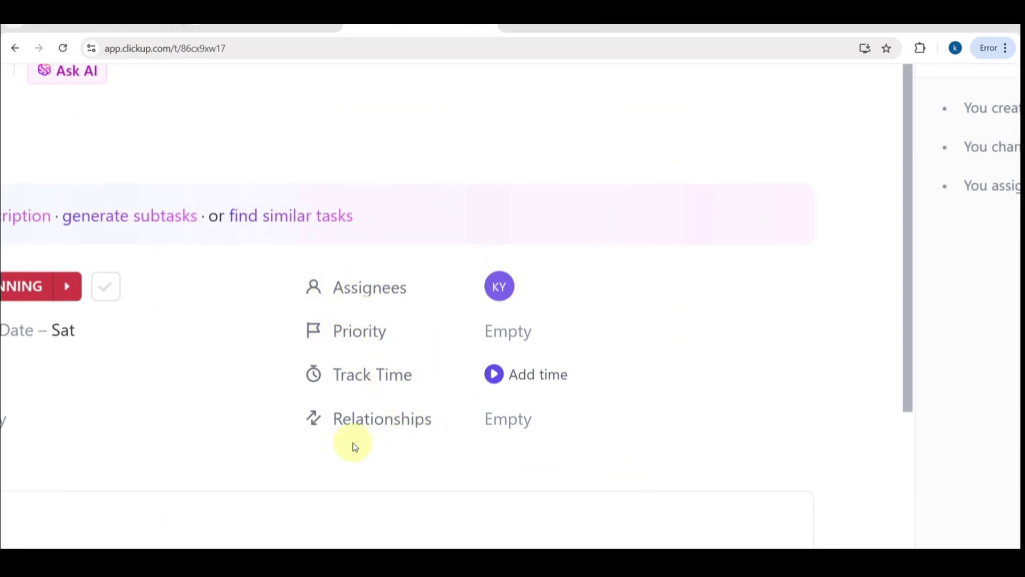
pyautogui.scroll(-5, 352, 446)
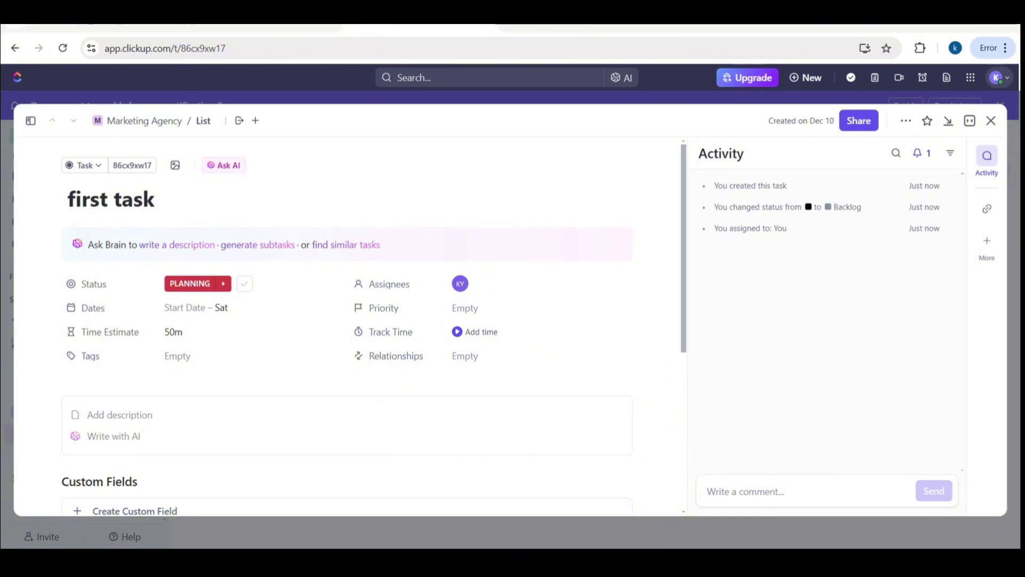
pyautogui.scroll(-3, 428, 267)
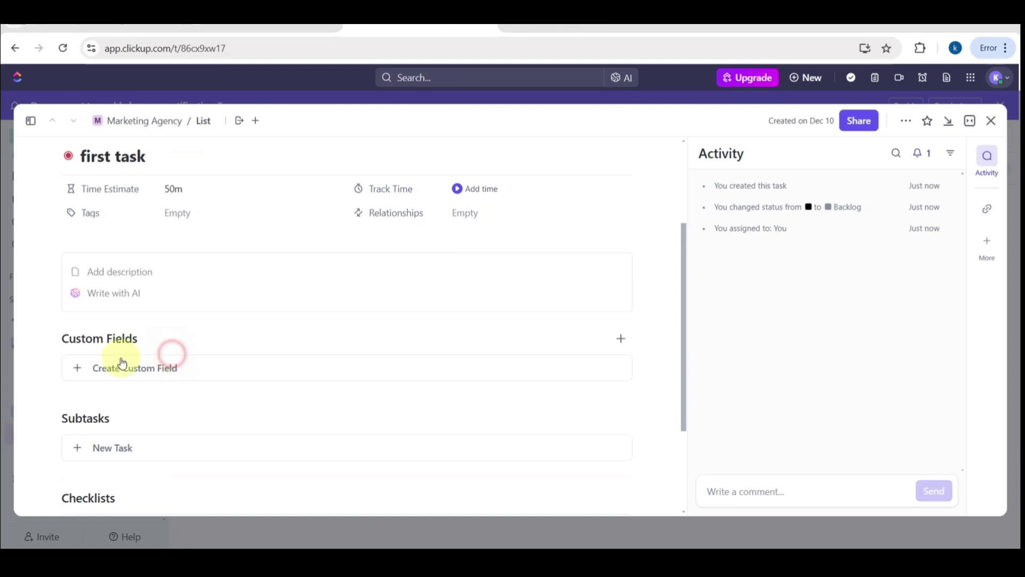
pyautogui.scroll(-3, 163, 406)
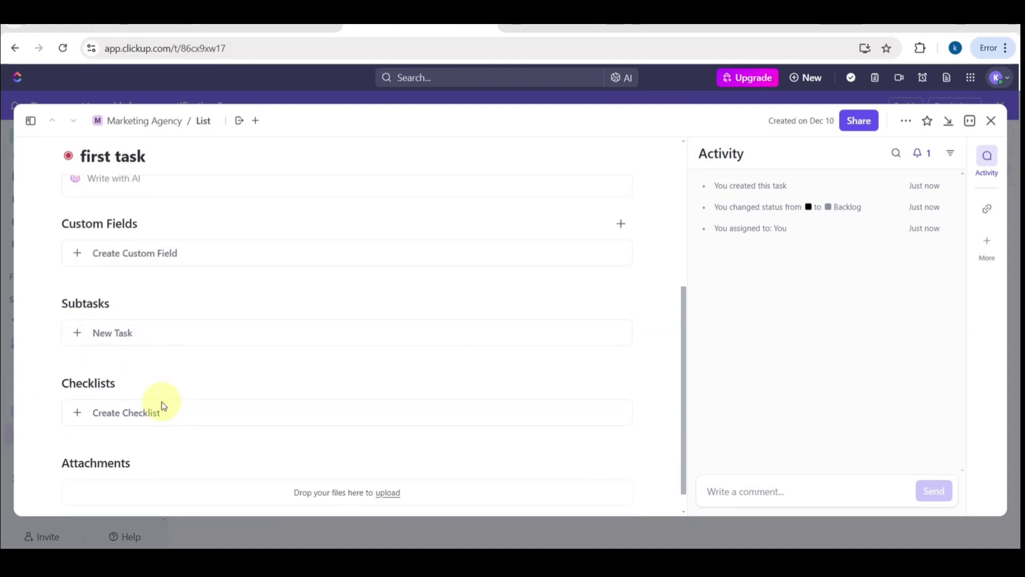